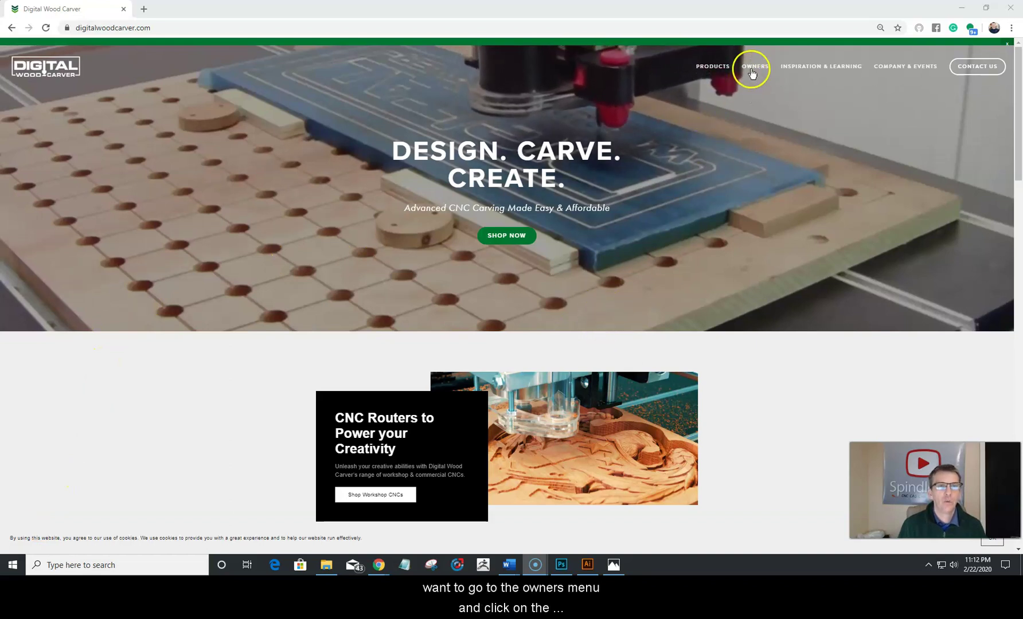
# Open the Digital Wood Carver website's support and downloads page for owners, and dismiss the sample image of it.
pyautogui.moveTo(756, 68)
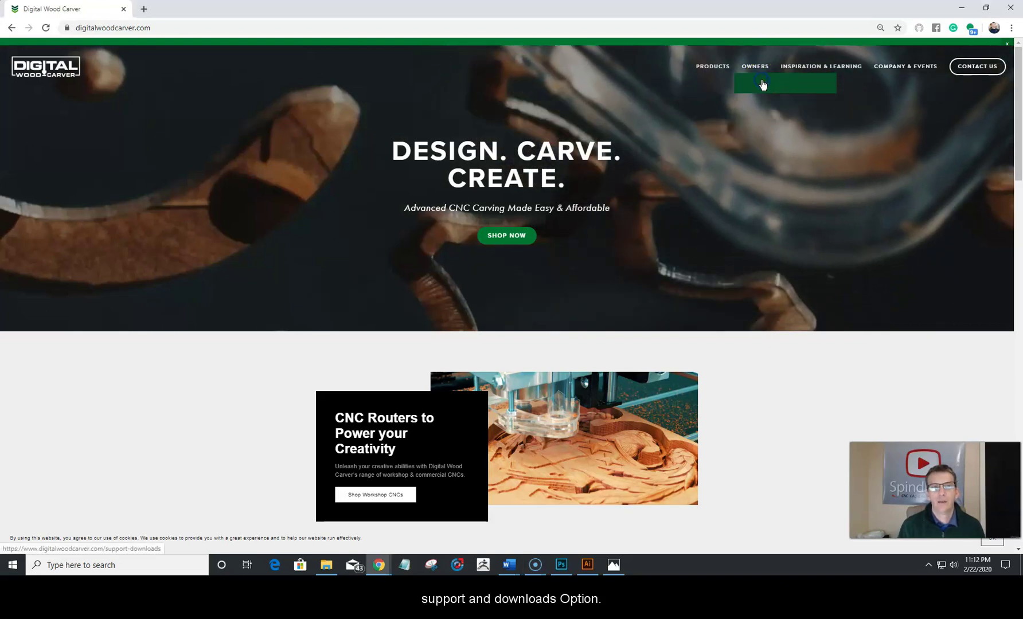
pyautogui.click(763, 84)
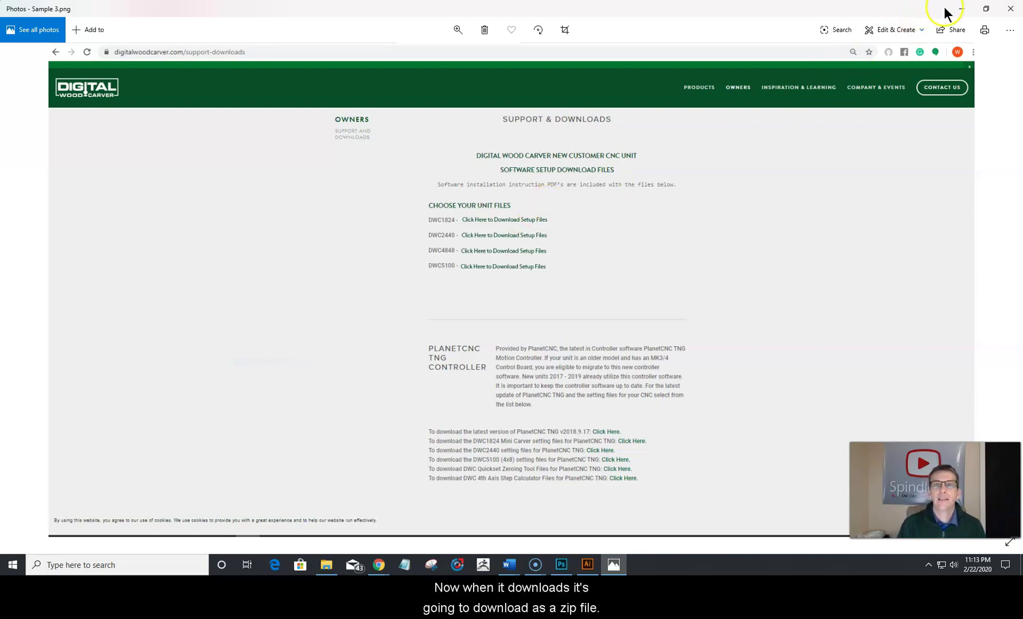
pyautogui.click(964, 11)
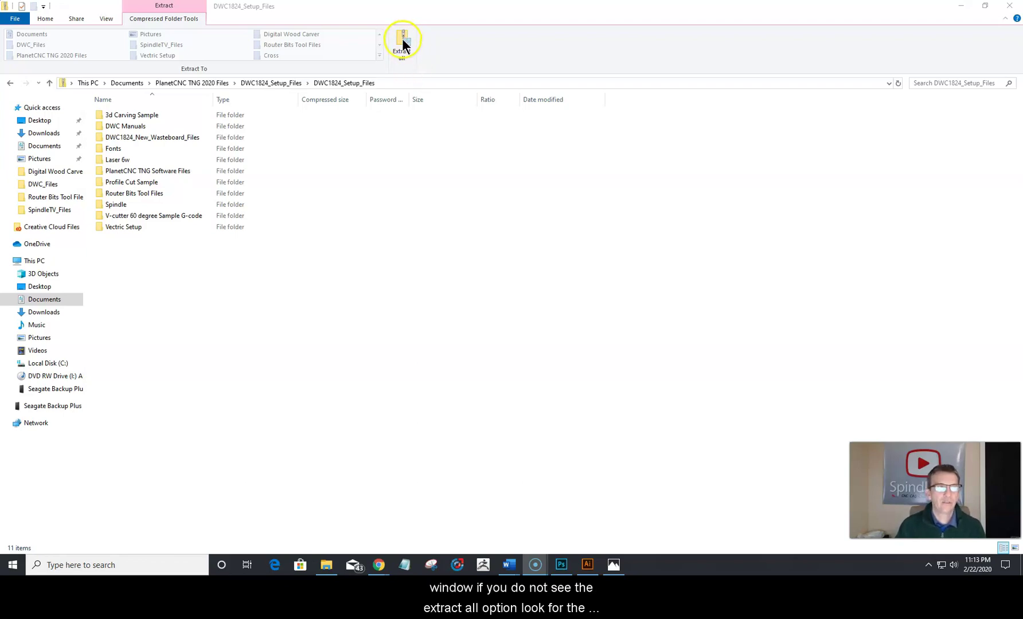
# Start extracting all items of the DWC1824_Setup_Files zip archive and switch to the extracted DWC1824_Setup_Files folder.
pyautogui.click(178, 20)
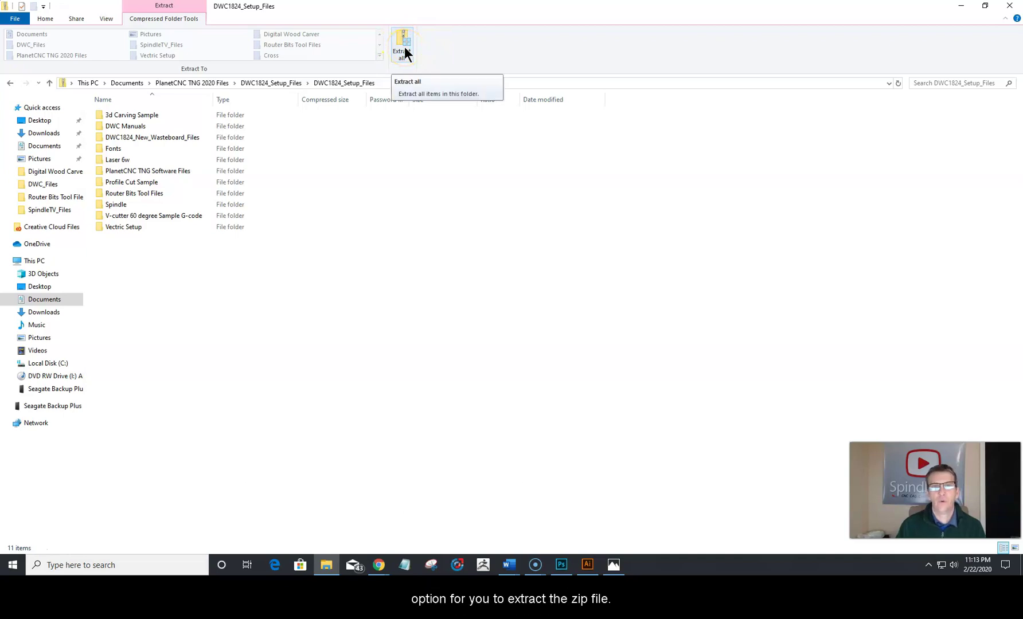
pyautogui.click(402, 47)
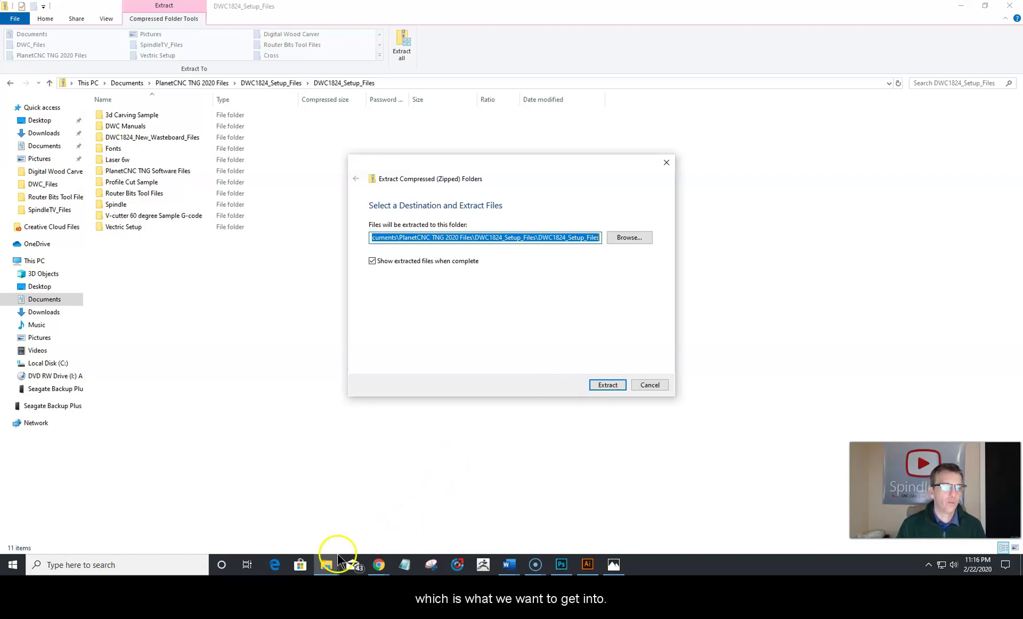
pyautogui.click(327, 564)
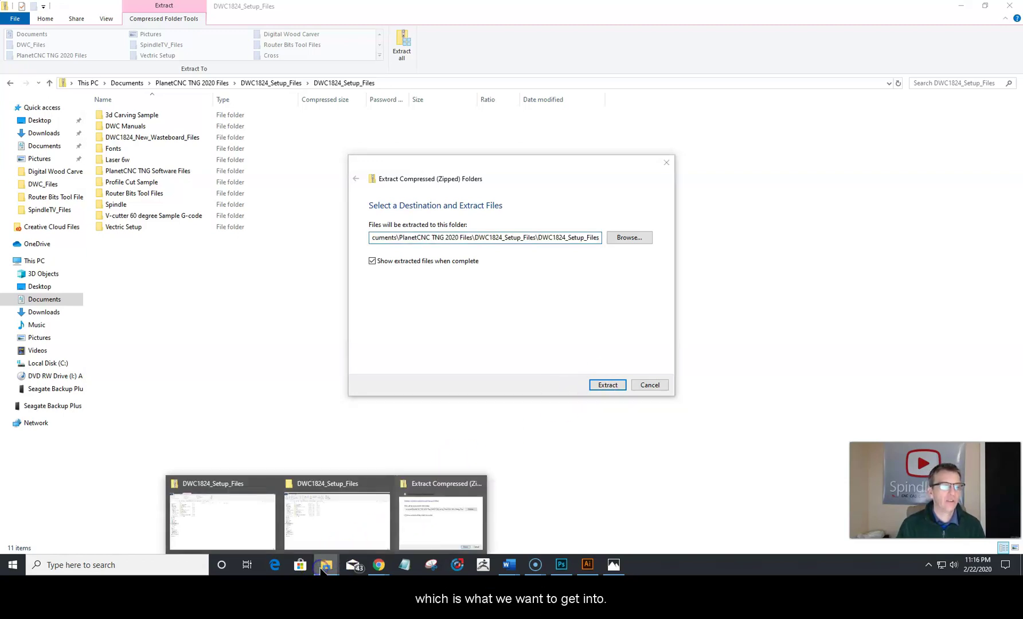
pyautogui.click(338, 515)
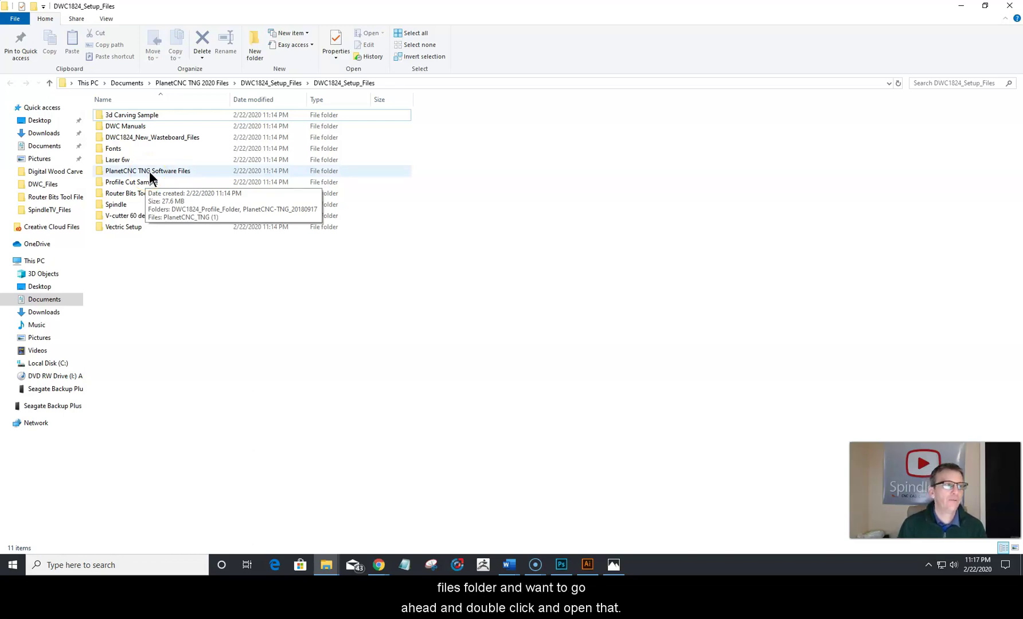
# Run the PlanetCNC_Install application from the PlanetCNC-TNG_20180917 folder inside PlanetCNC TNG Software Files.
pyautogui.doubleClick(149, 171)
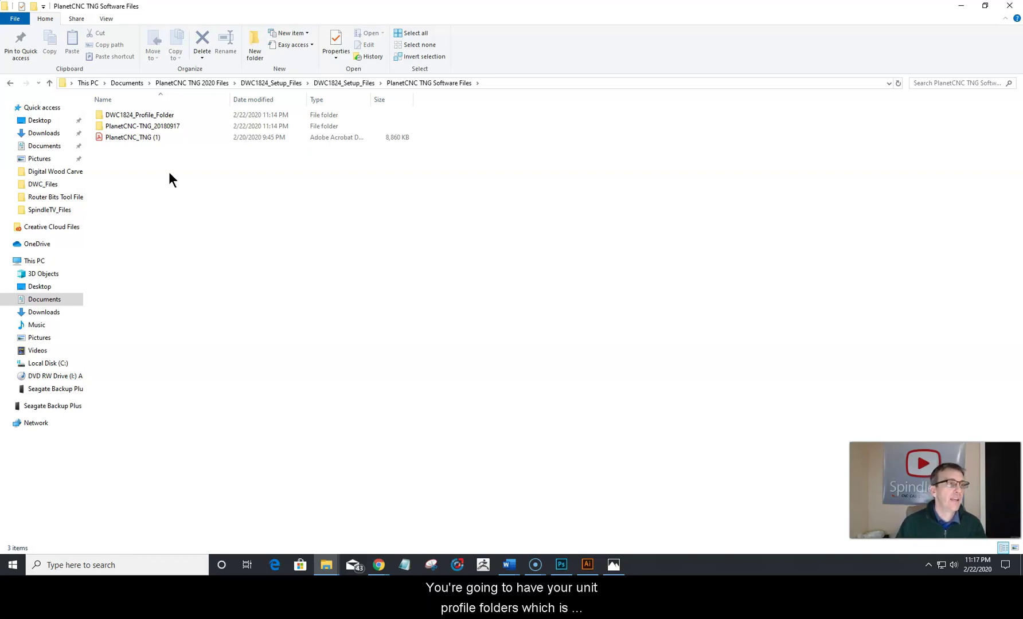
pyautogui.moveTo(138, 117)
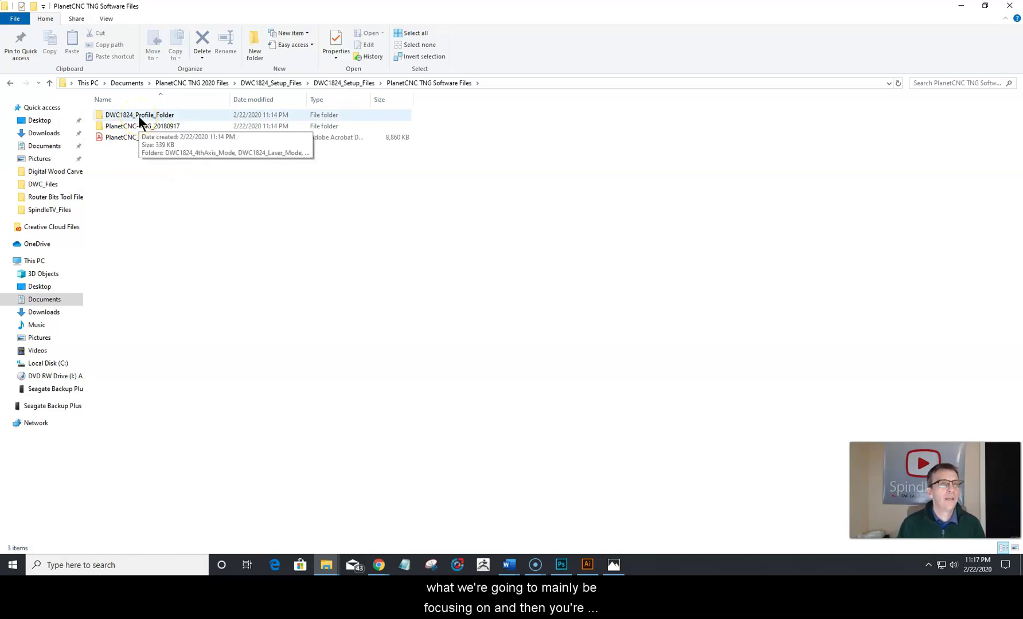
pyautogui.doubleClick(168, 124)
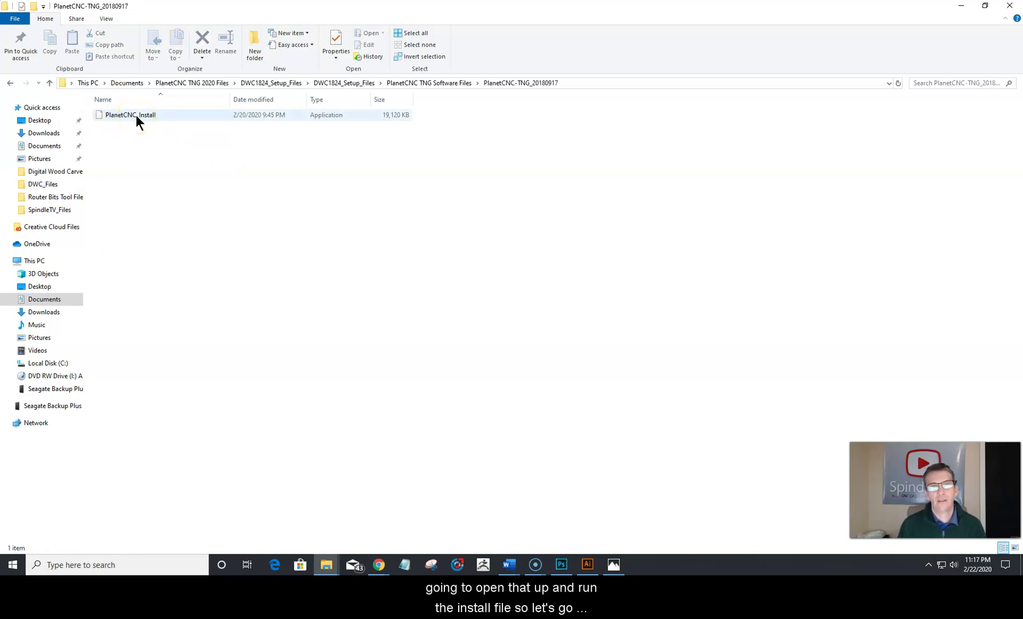
pyautogui.doubleClick(136, 114)
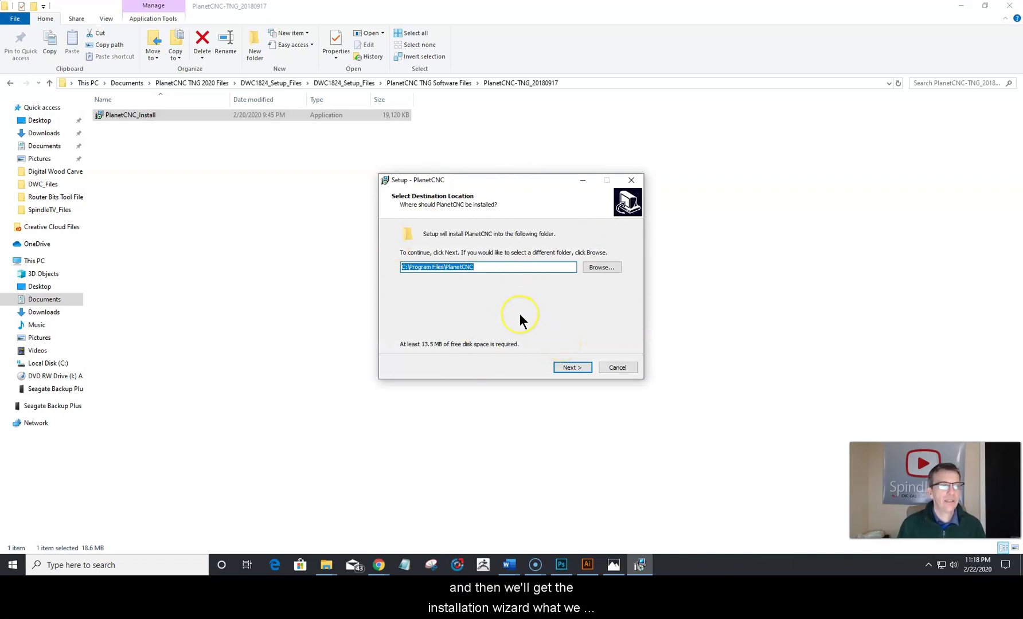
# Install PlanetCNC with its driver, keeping the default destination C:\Program Files\PlanetCNC and the PlanetCNC Start menu folder, and finish the setup.
pyautogui.click(571, 367)
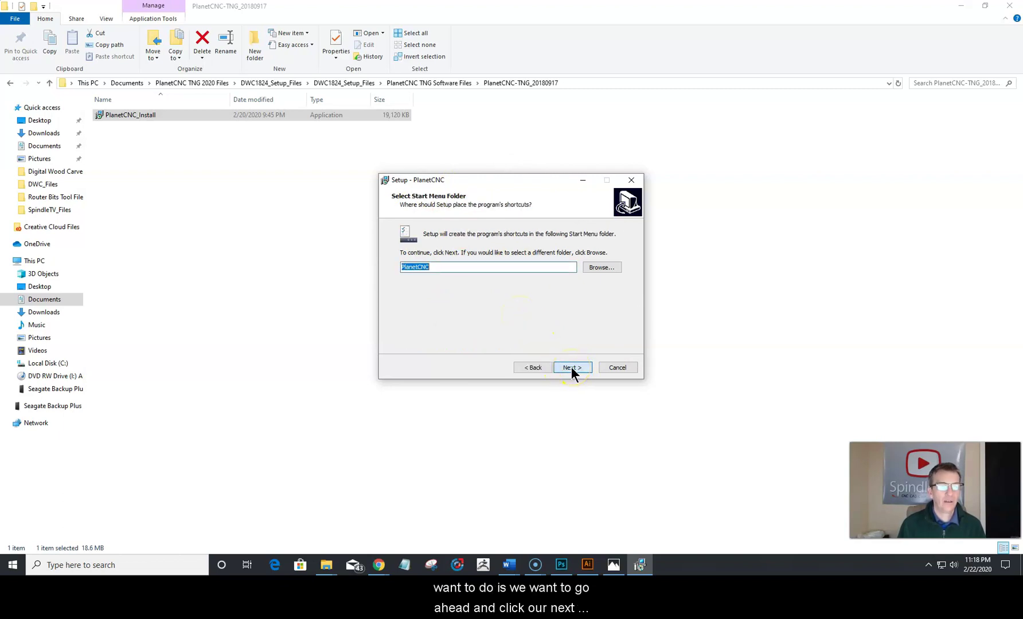
pyautogui.click(572, 366)
pyautogui.click(571, 367)
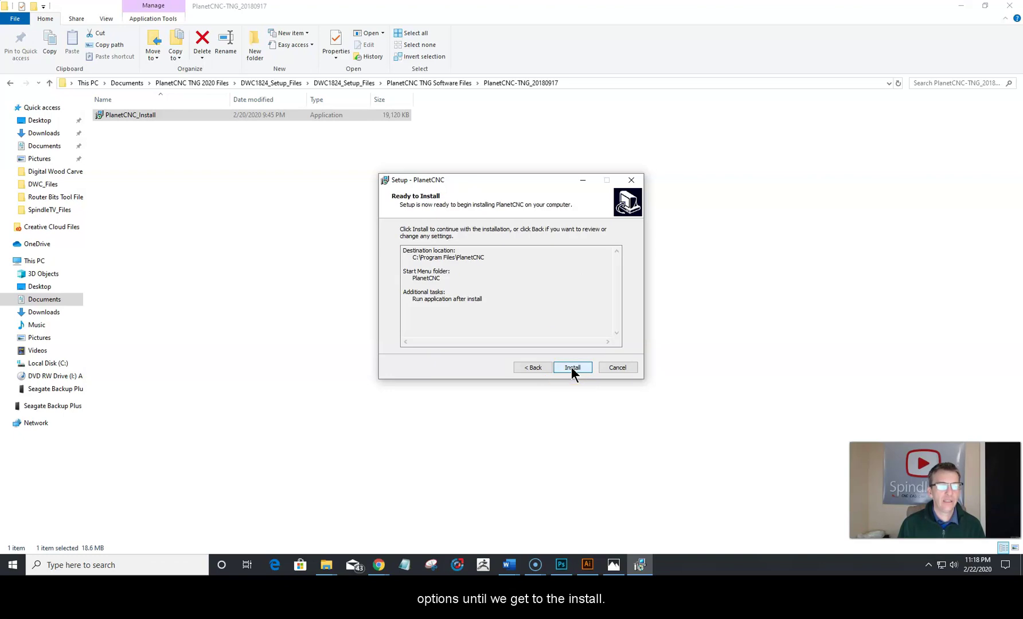
pyautogui.click(571, 368)
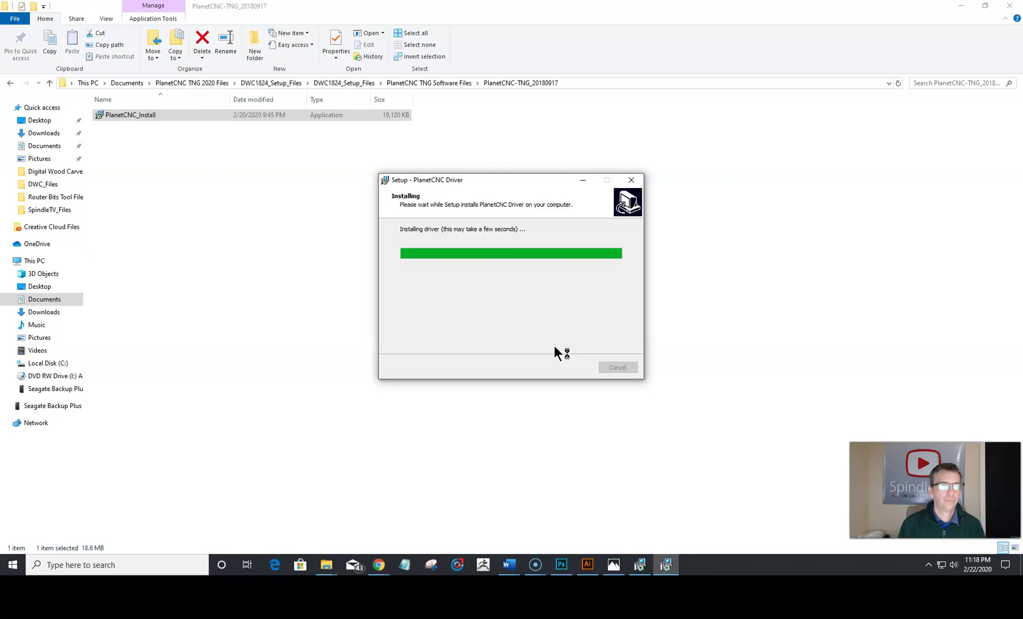
pyautogui.click(567, 367)
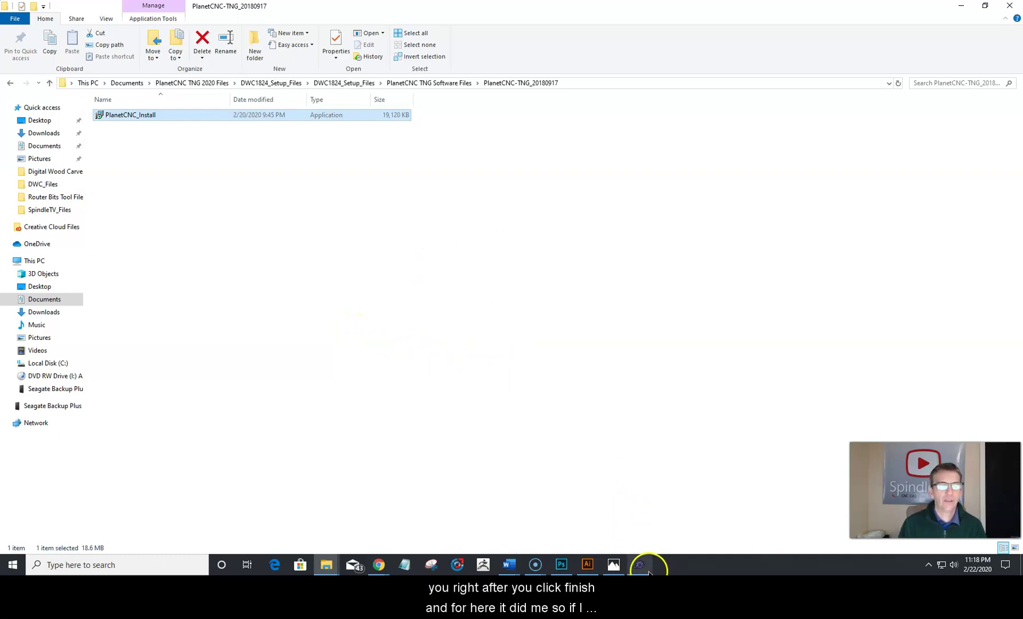
# Bring the newly launched PlanetCNC window to the front and close the program.
pyautogui.moveTo(641, 566)
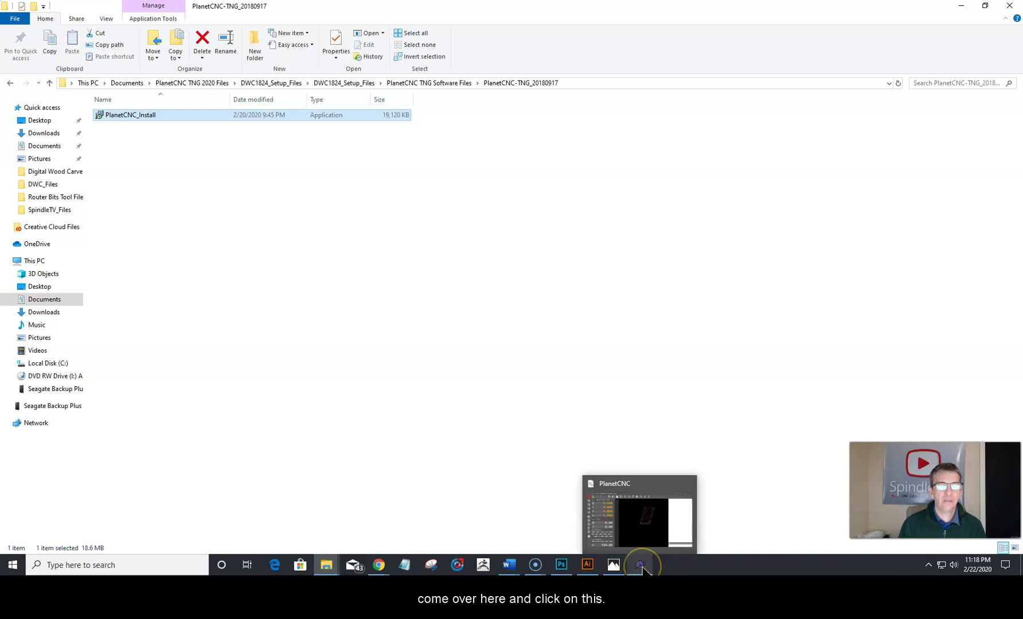
pyautogui.click(642, 543)
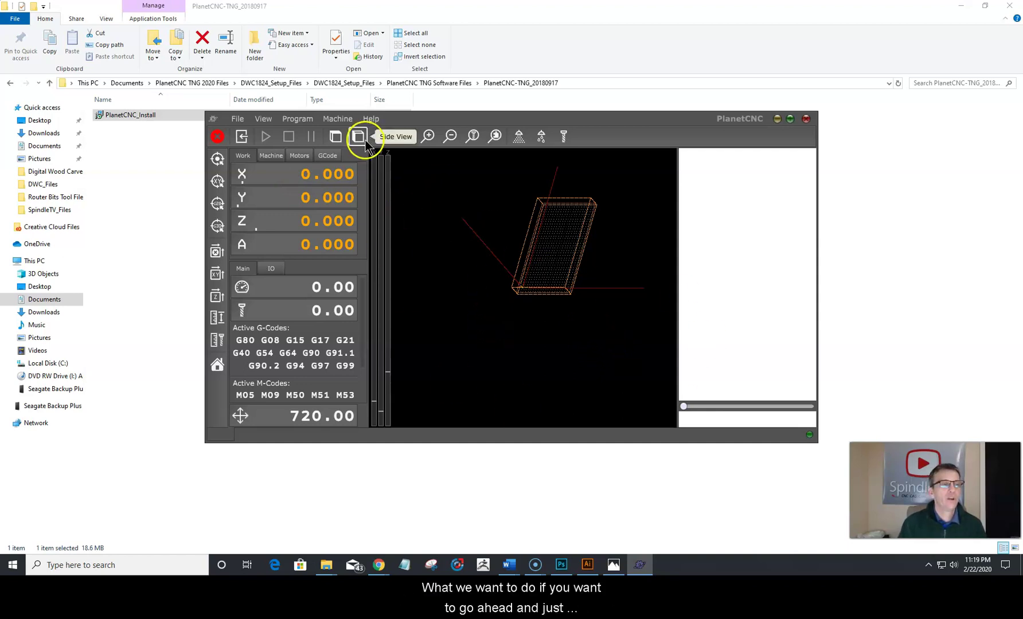
pyautogui.click(805, 120)
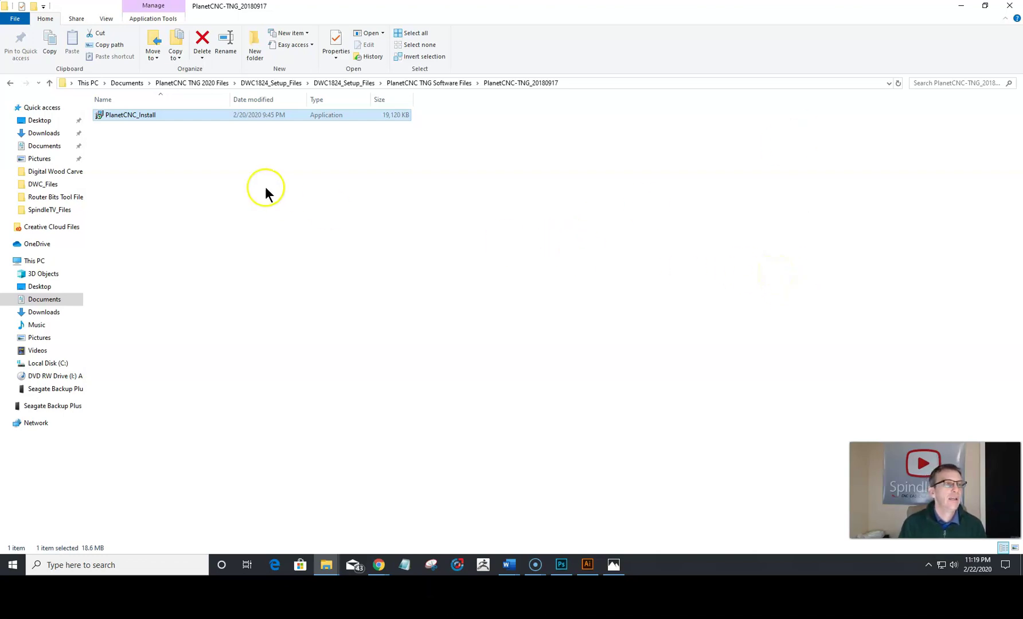
# Return to the extracted DWC1824_Setup_Files folder and open DWC1824_Profile_Folder within PlanetCNC TNG Software Files.
pyautogui.click(342, 82)
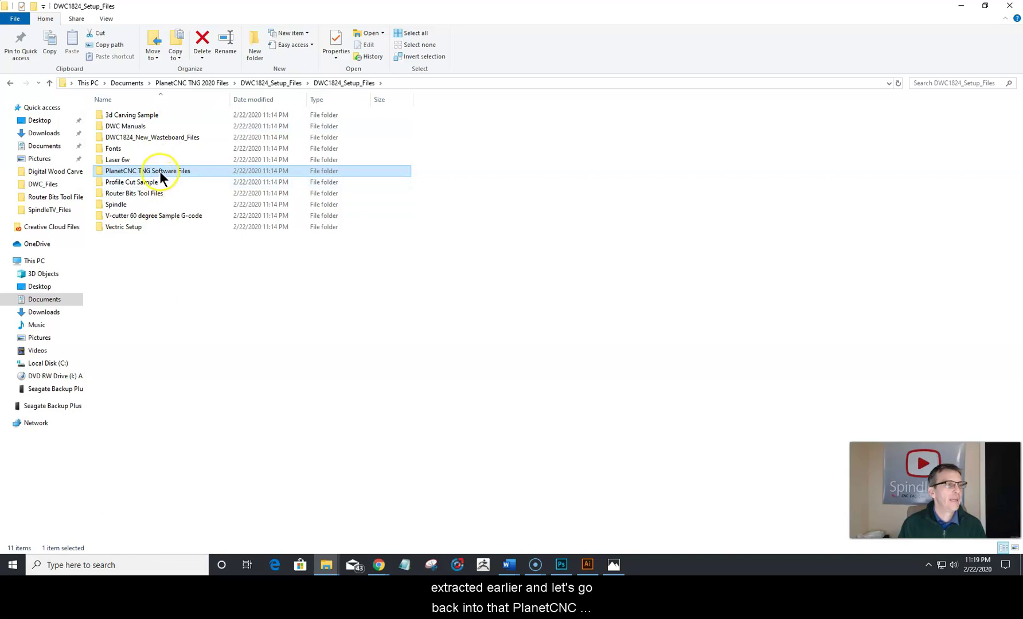
pyautogui.doubleClick(196, 176)
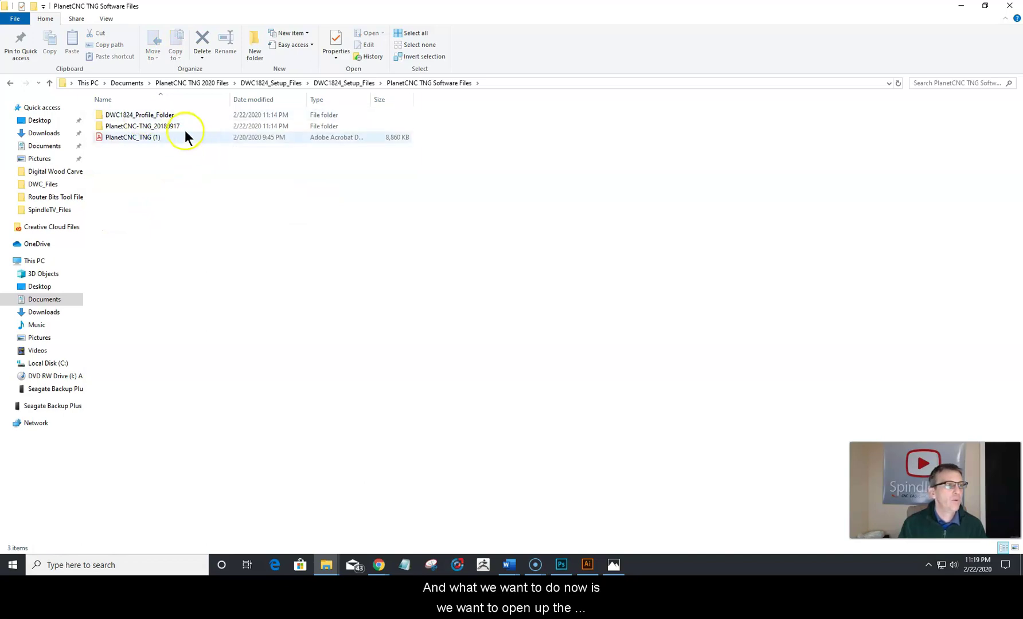
pyautogui.doubleClick(137, 116)
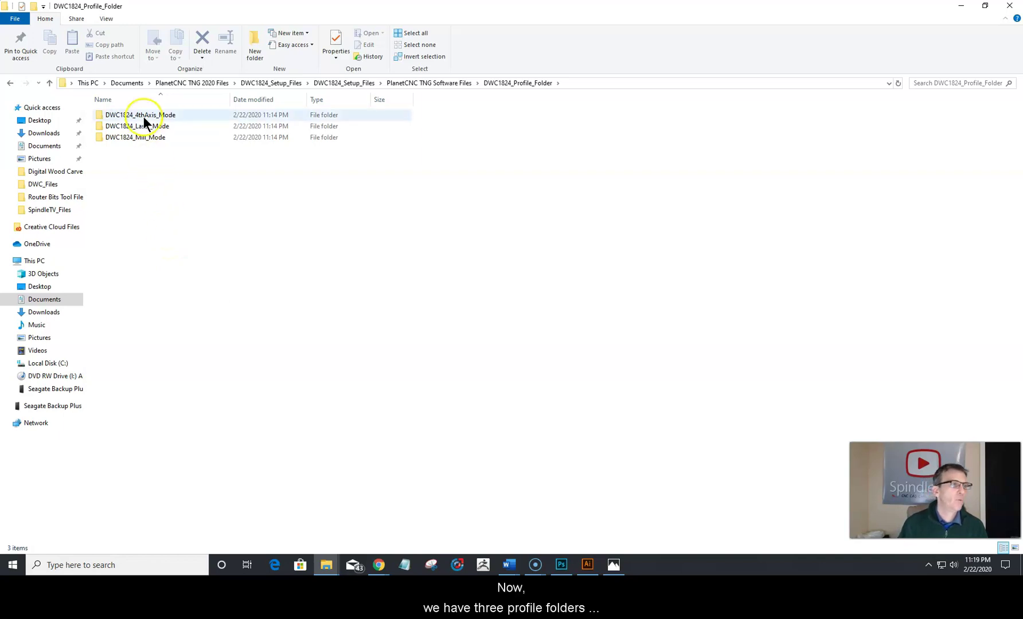
pyautogui.moveTo(147, 142)
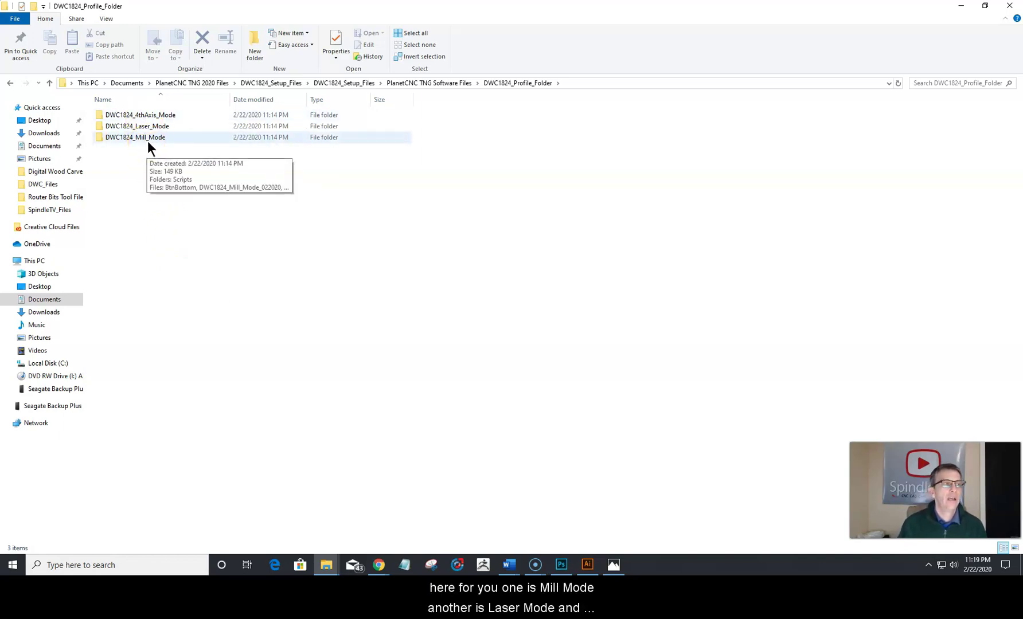
pyautogui.click(152, 127)
pyautogui.click(152, 115)
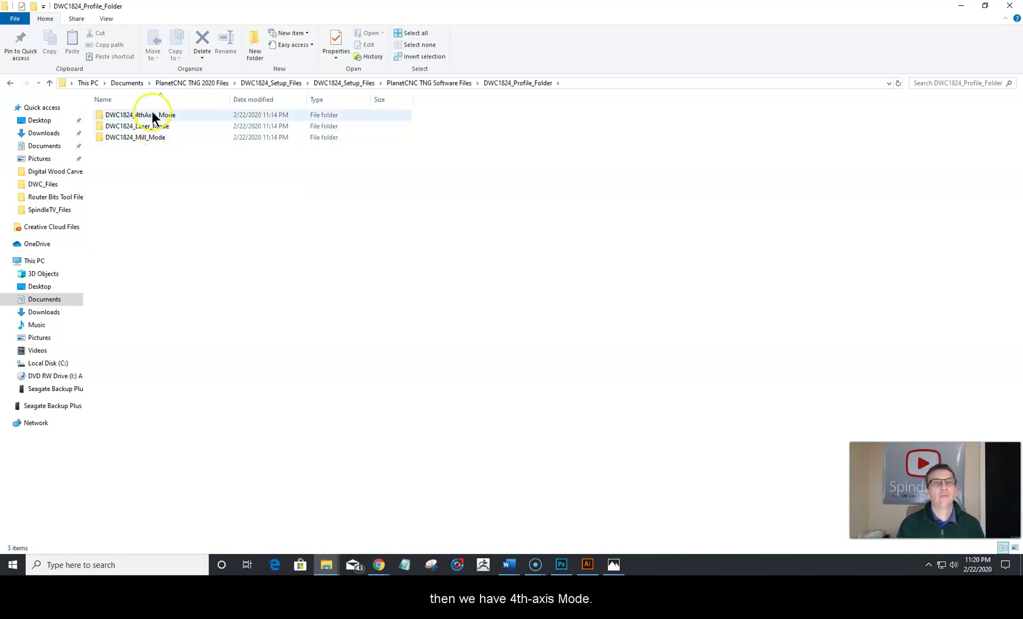
pyautogui.moveTo(153, 116)
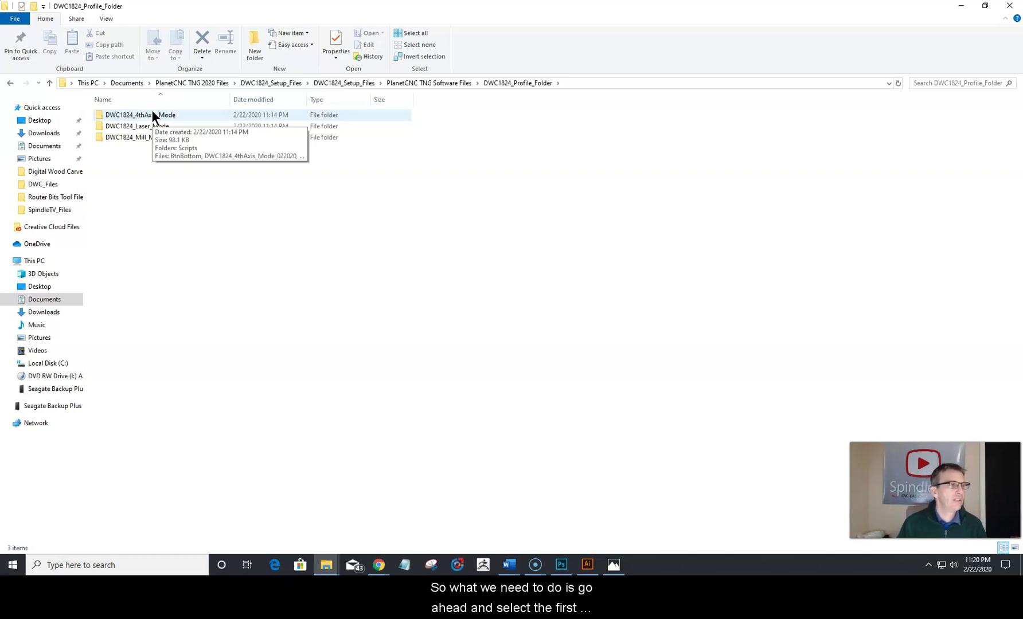
# Copy the three profile folders DWC1824_4thAxis_Mode, DWC1824_Laser_Mode and DWC1824_Mill_Mode.
pyautogui.click(151, 110)
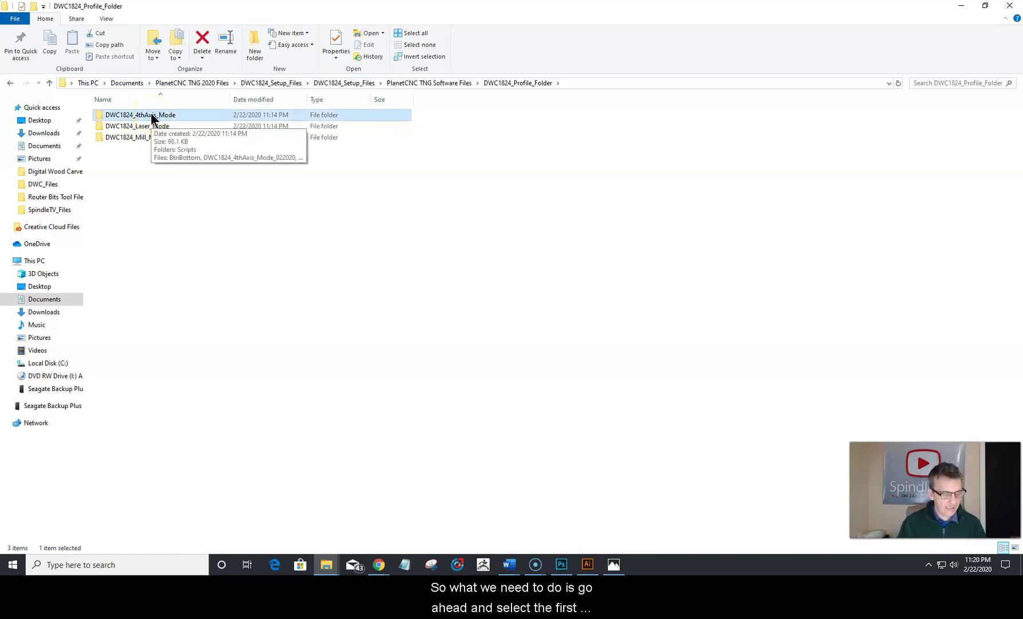
pyautogui.click(145, 116)
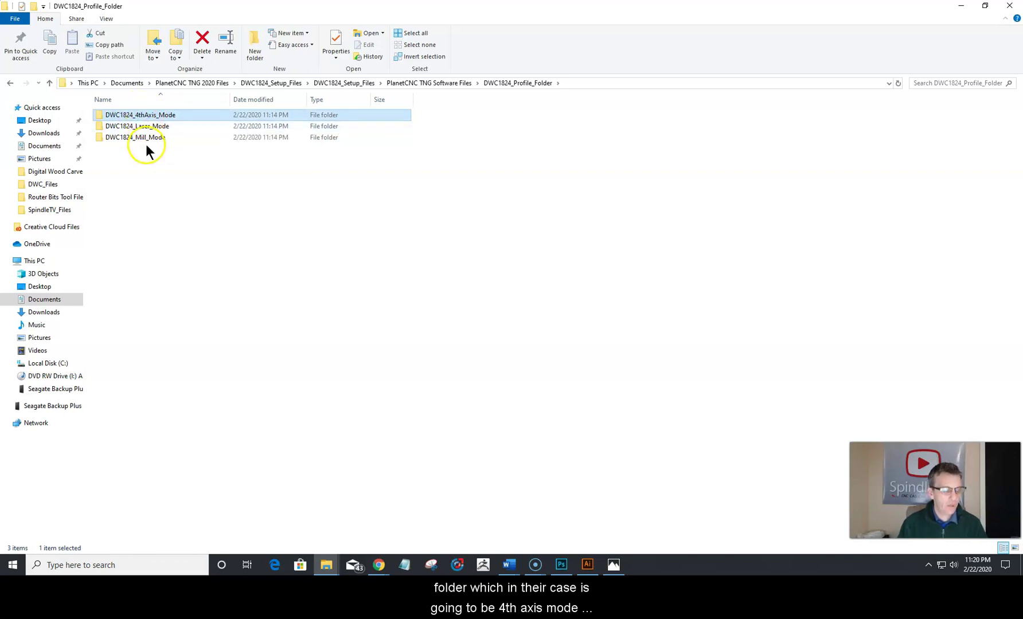
pyautogui.keyDown('shift'); pyautogui.click(145, 136); pyautogui.keyUp('shift')
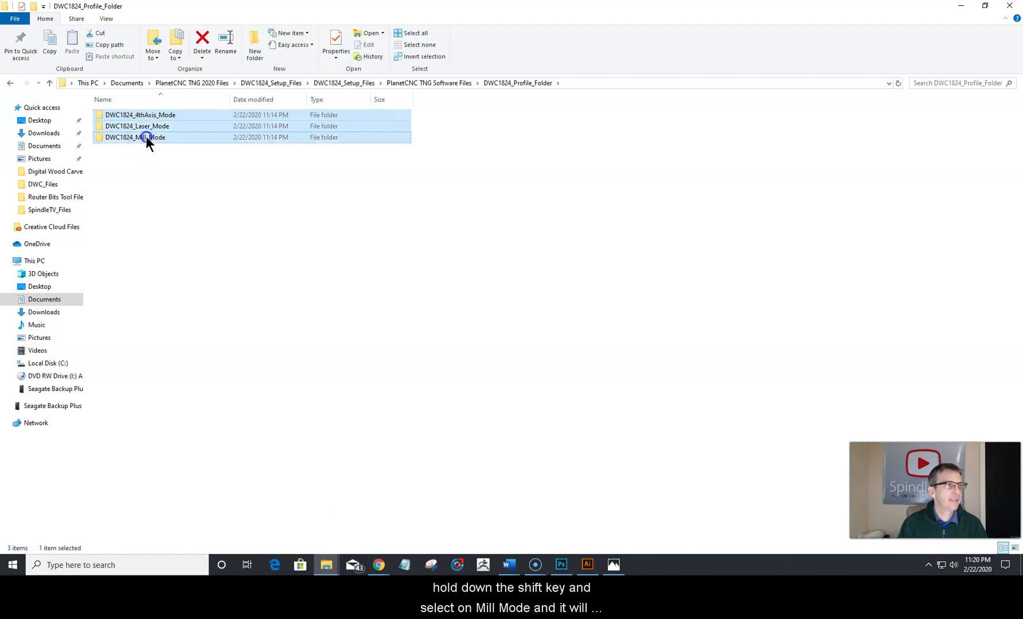
pyautogui.rightClick(178, 124)
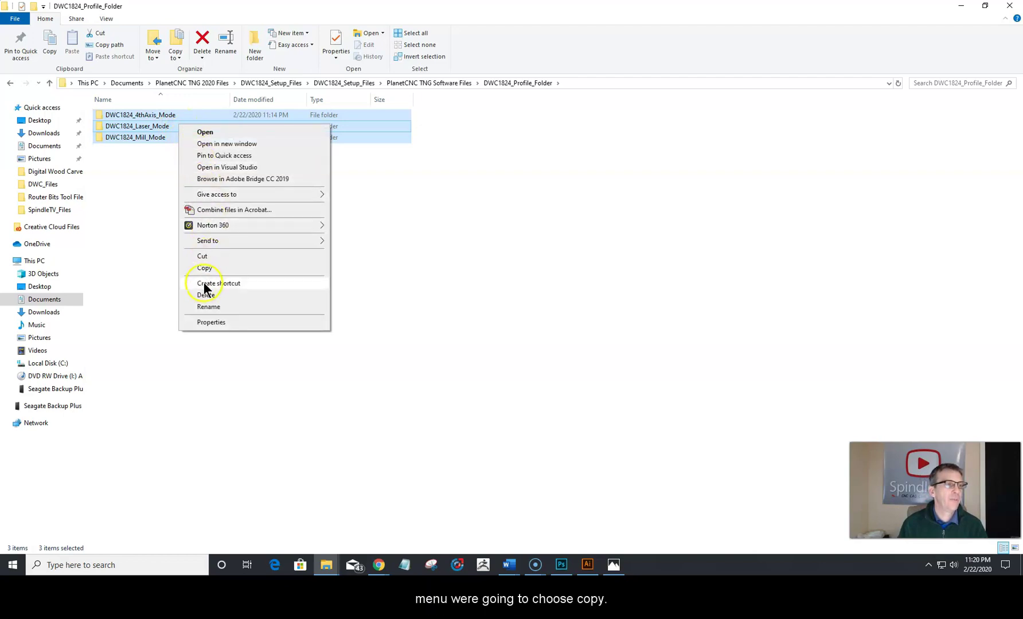
pyautogui.click(204, 268)
pyautogui.click(204, 268)
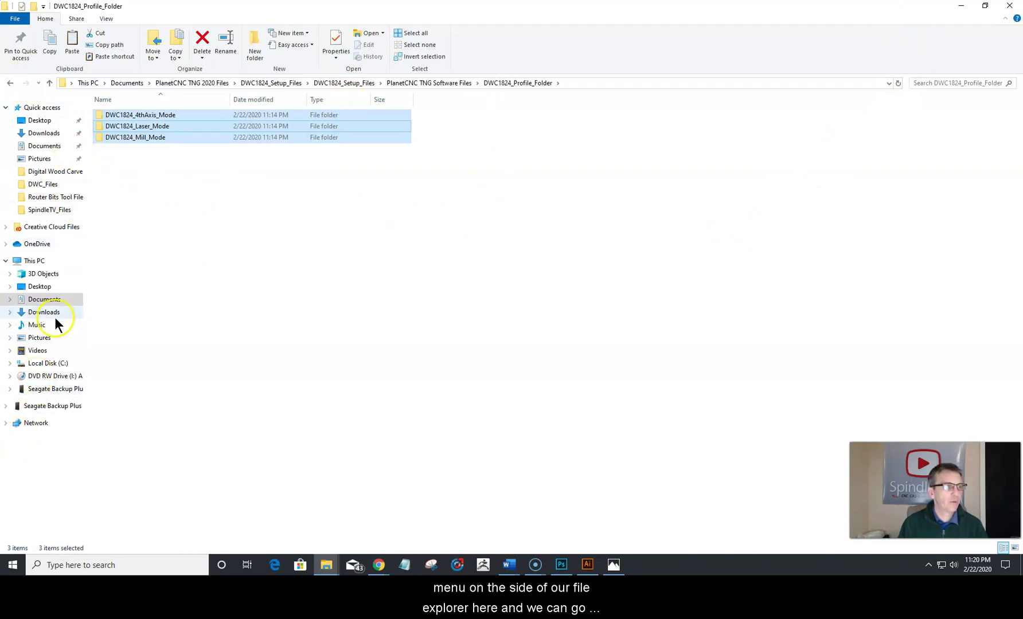
# Open the Profiles folder of the PlanetCNC installation at C:\Program Files\PlanetCNC.
pyautogui.click(41, 364)
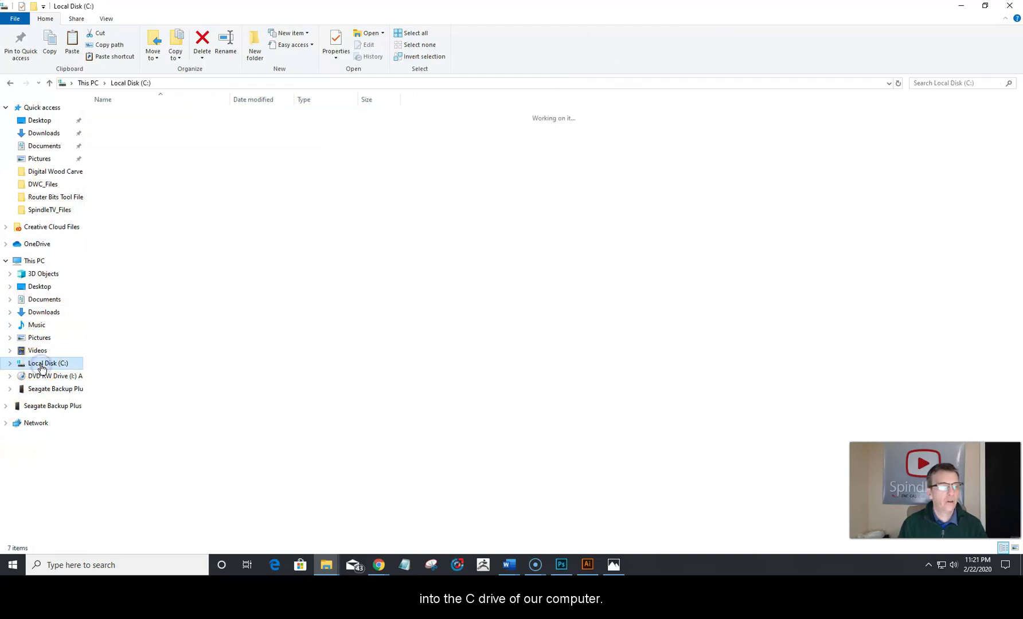
pyautogui.click(129, 137)
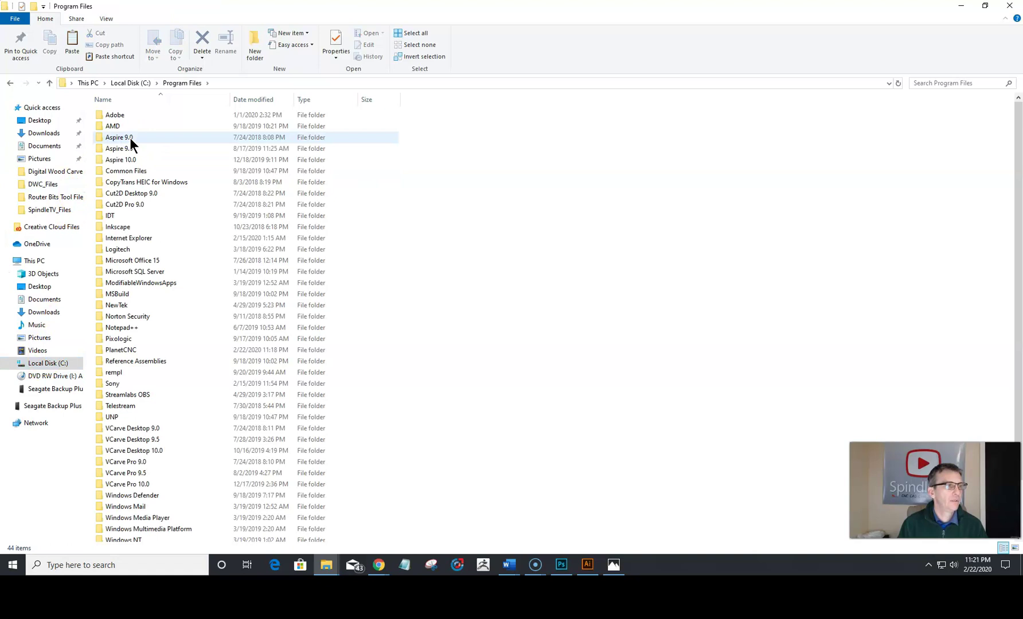
pyautogui.doubleClick(135, 348)
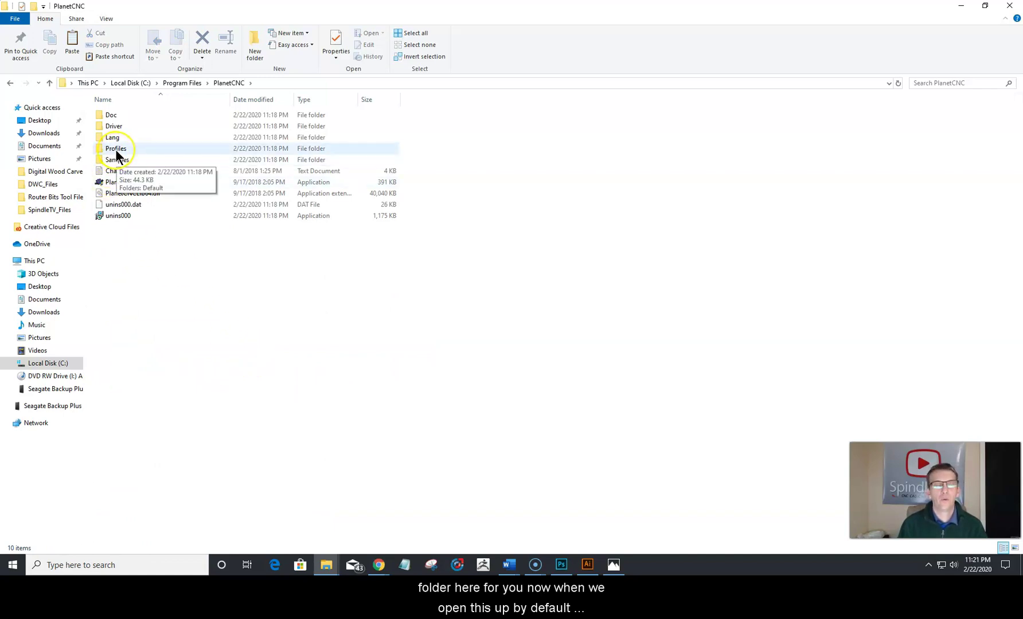
pyautogui.doubleClick(117, 150)
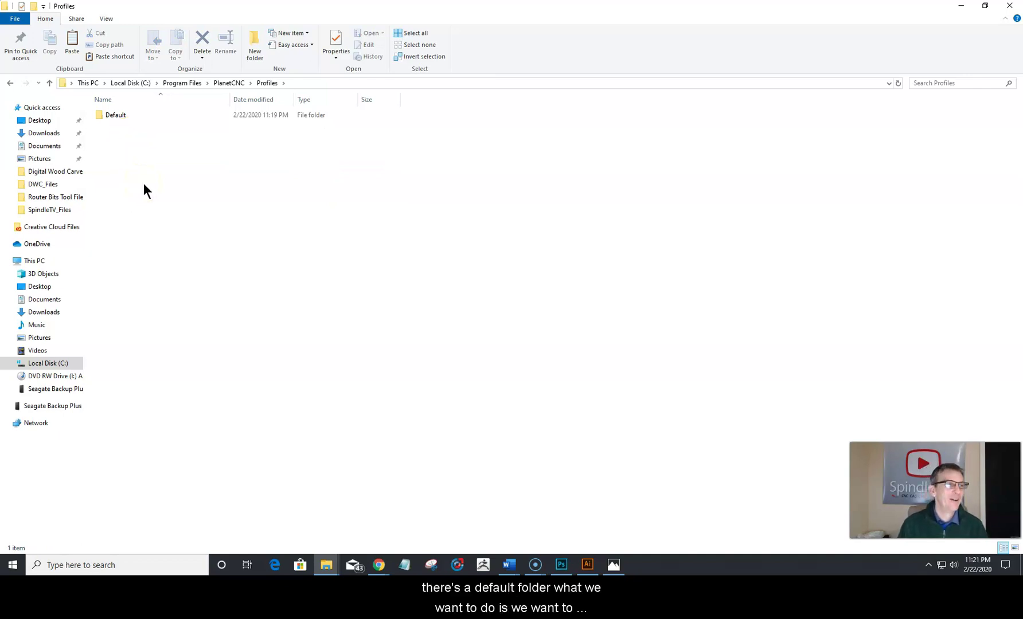
# Paste the three copied DWC1824 profile folders into Profiles, granting administrator permission for all current items.
pyautogui.rightClick(153, 156)
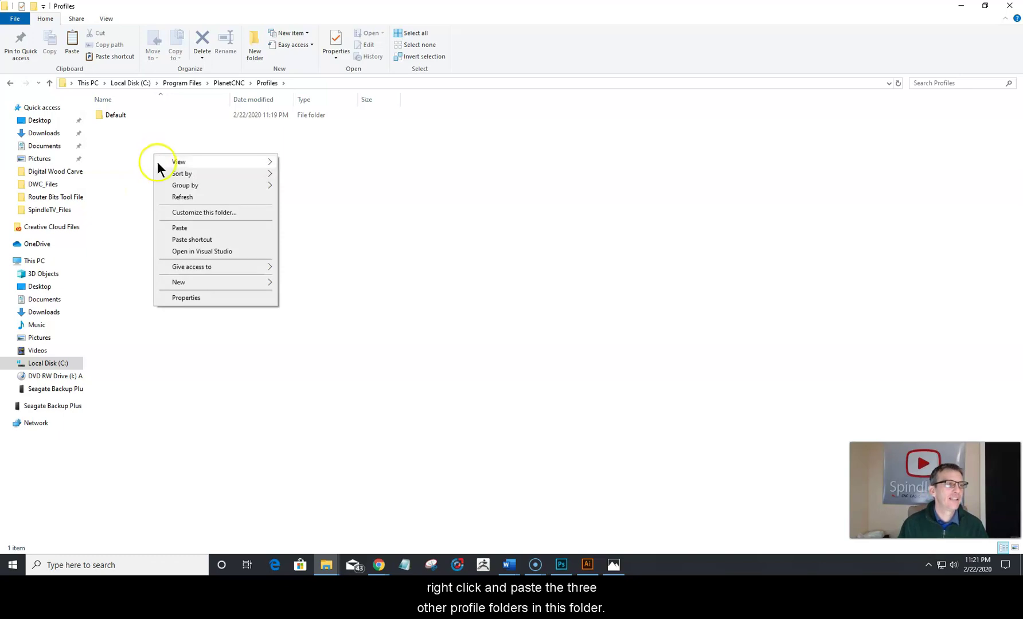
pyautogui.click(177, 228)
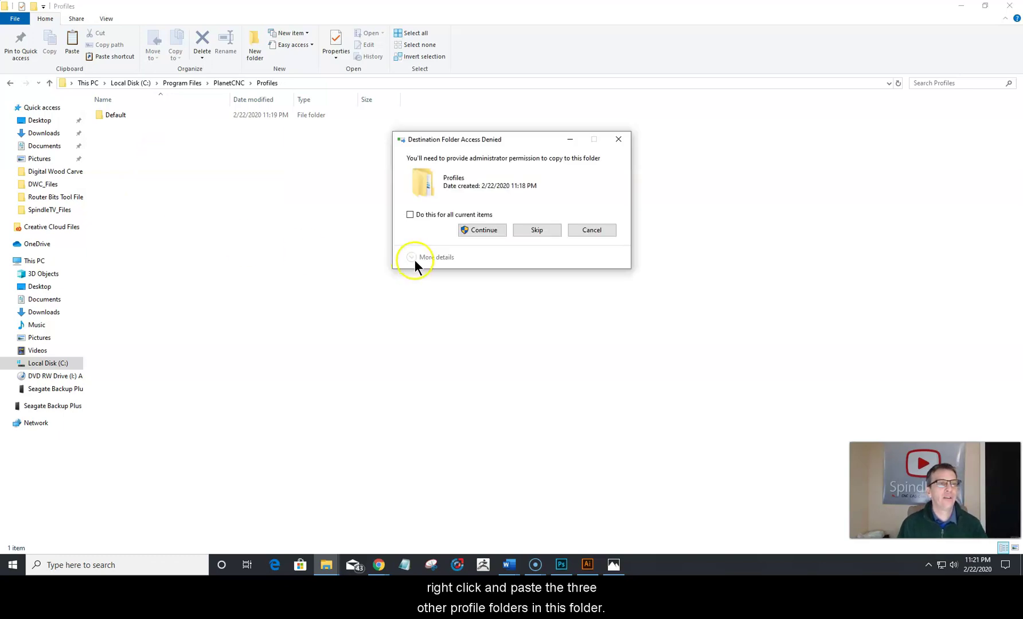
pyautogui.click(410, 216)
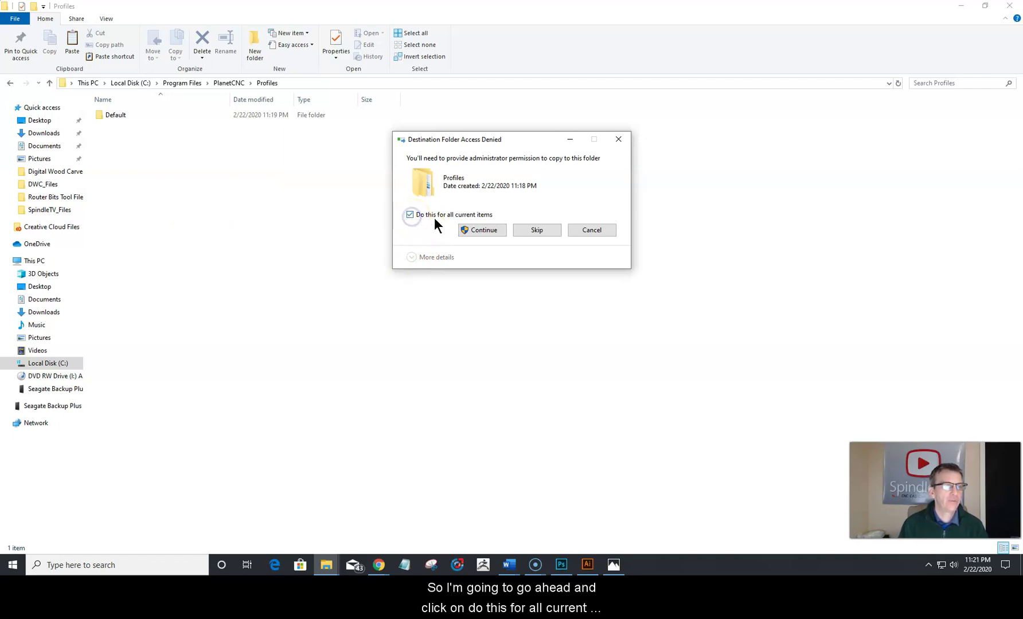
pyautogui.click(488, 228)
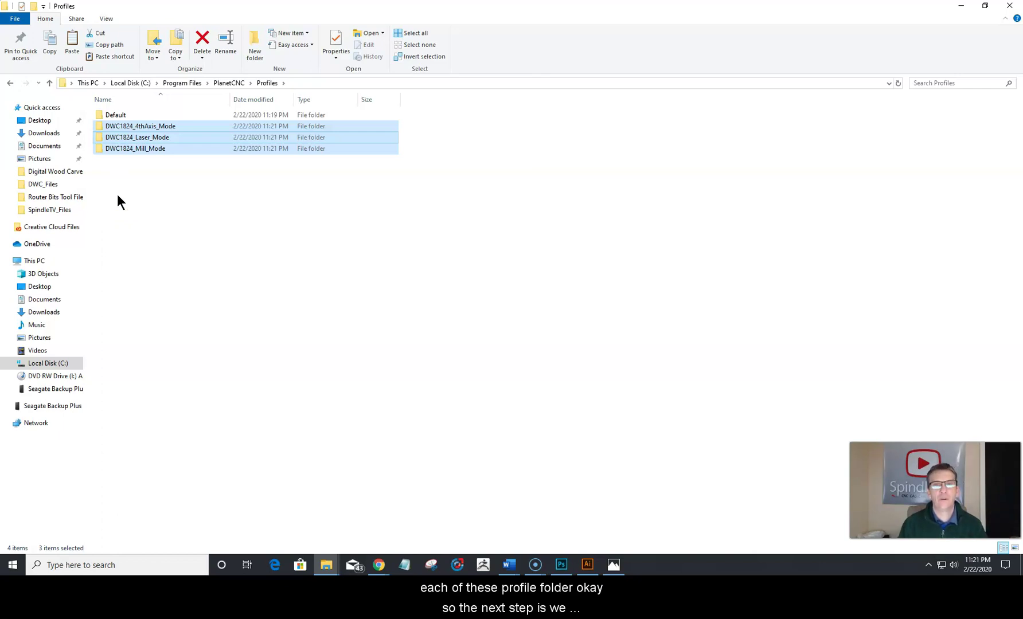
# Go to the desktop and start creating a new shortcut there.
pyautogui.click(302, 212)
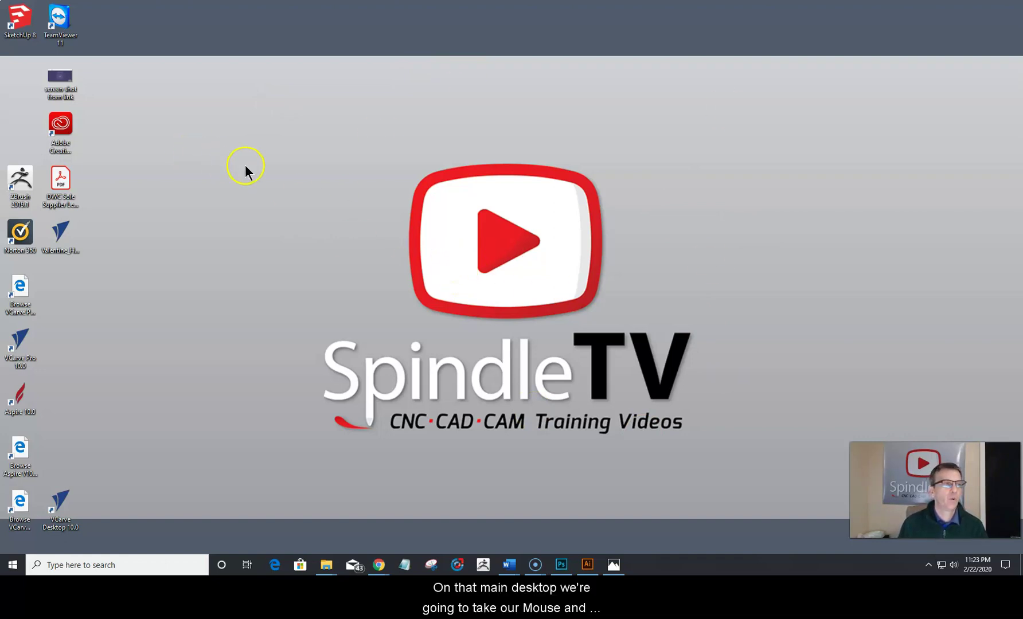
pyautogui.rightClick(327, 156)
pyautogui.moveTo(361, 239)
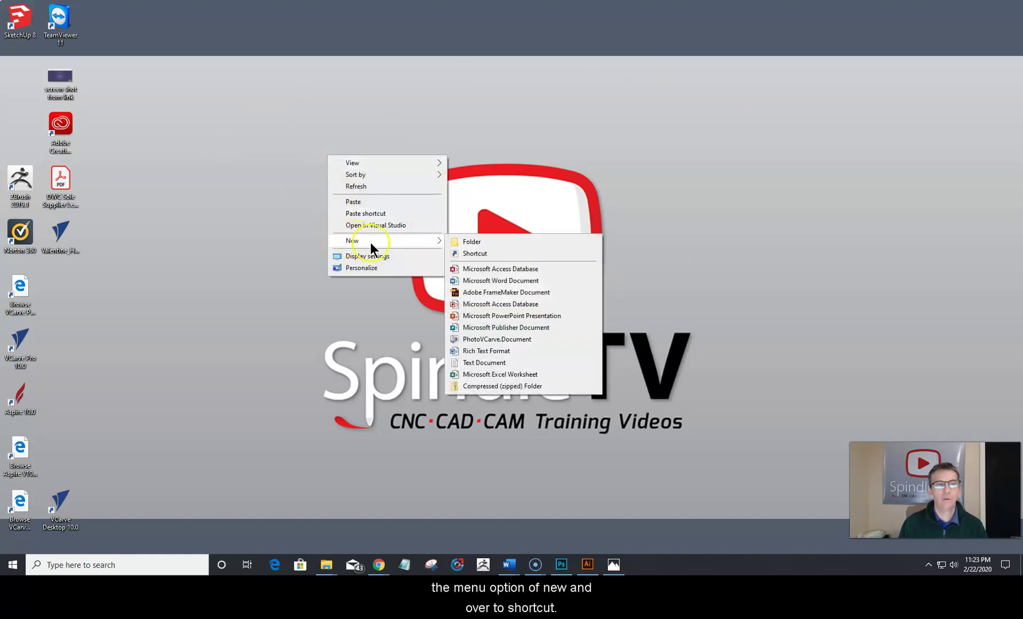
pyautogui.click(474, 253)
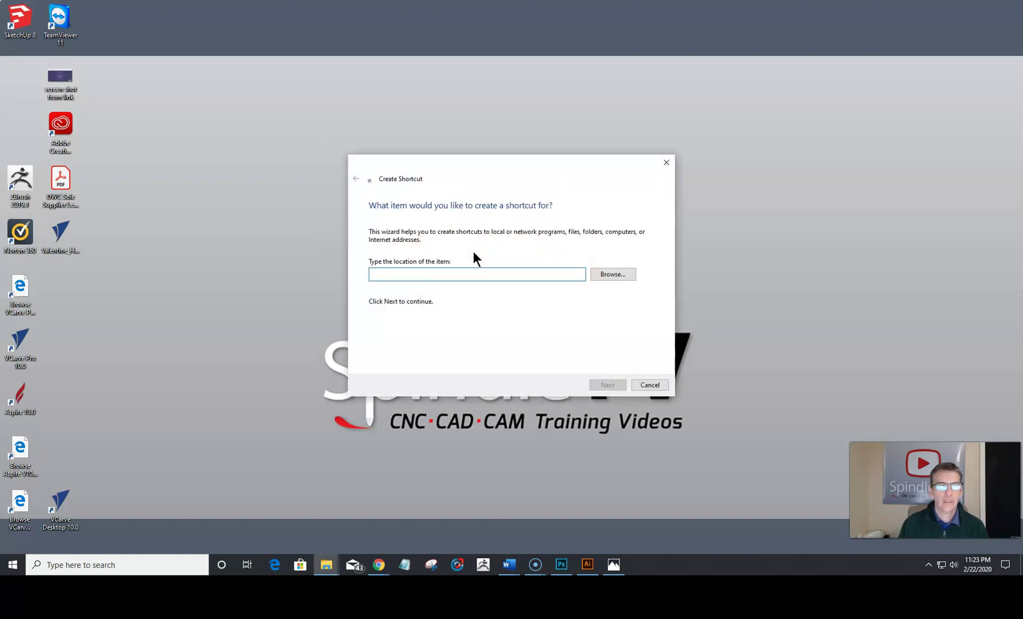
pyautogui.click(418, 273)
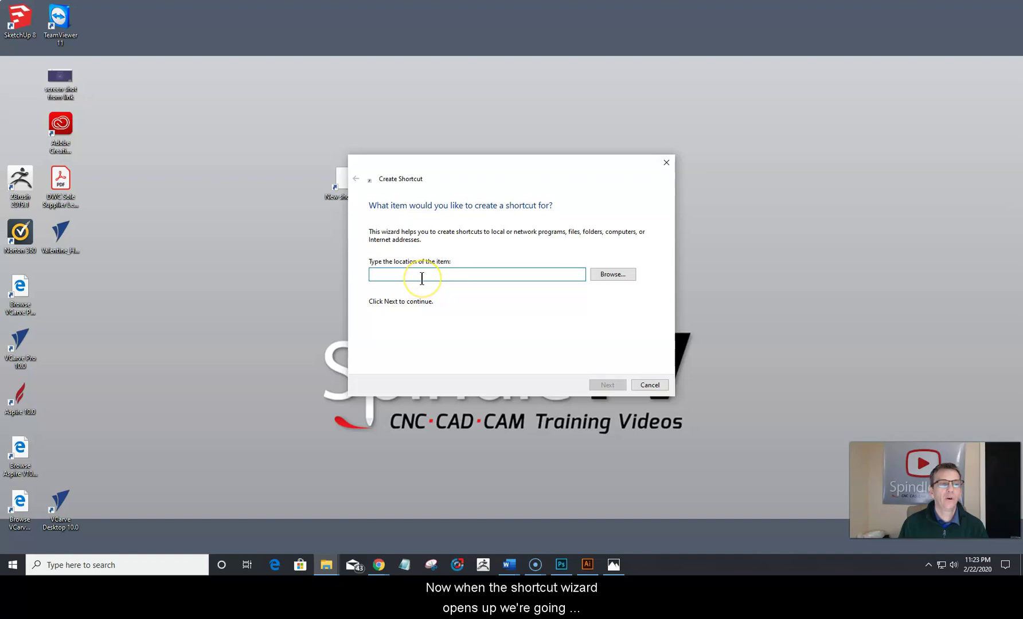
# Browse to C:\Program Files\PlanetCNC and choose PlanetCNC64 as the item the shortcut launches.
pyautogui.click(616, 276)
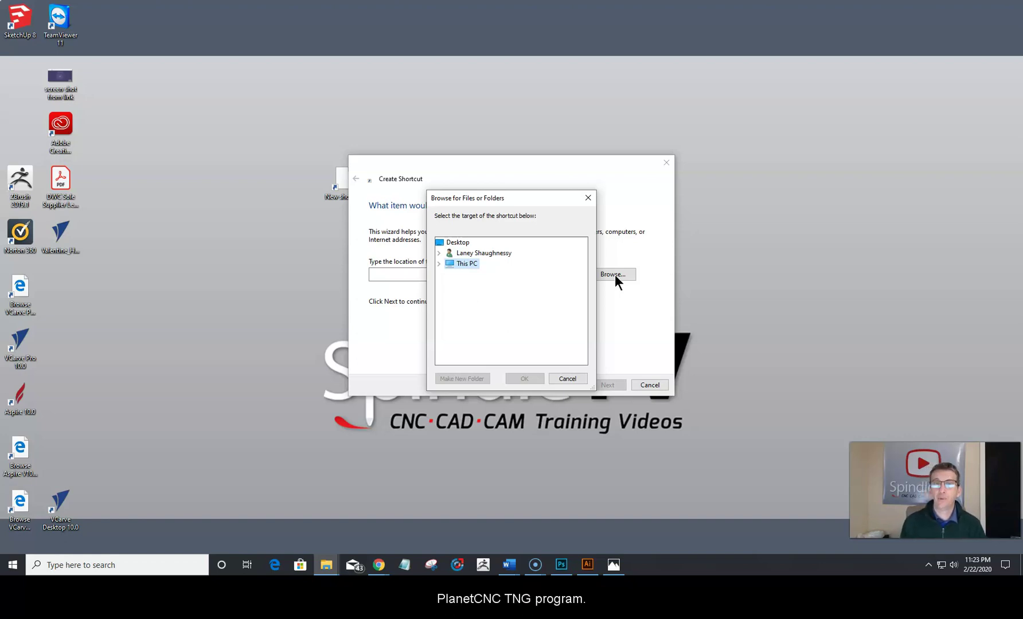
pyautogui.doubleClick(467, 265)
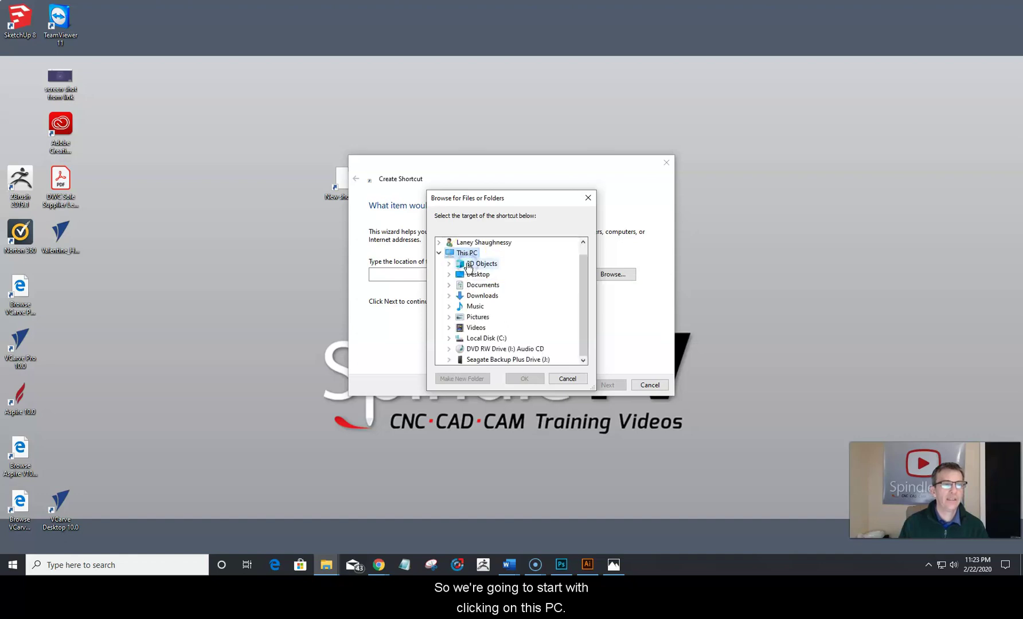
pyautogui.doubleClick(481, 339)
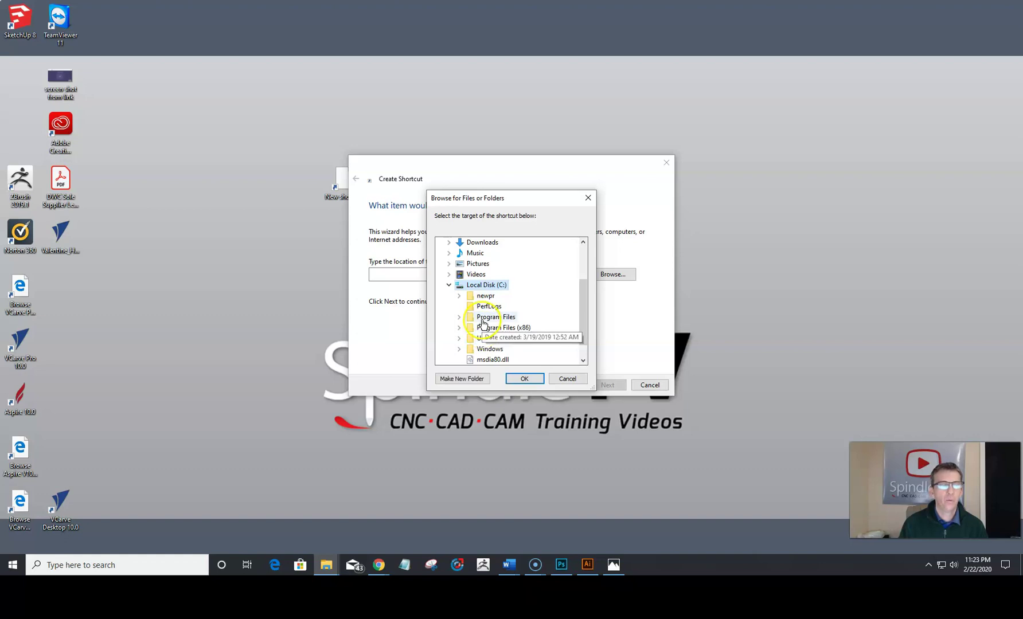
pyautogui.doubleClick(494, 317)
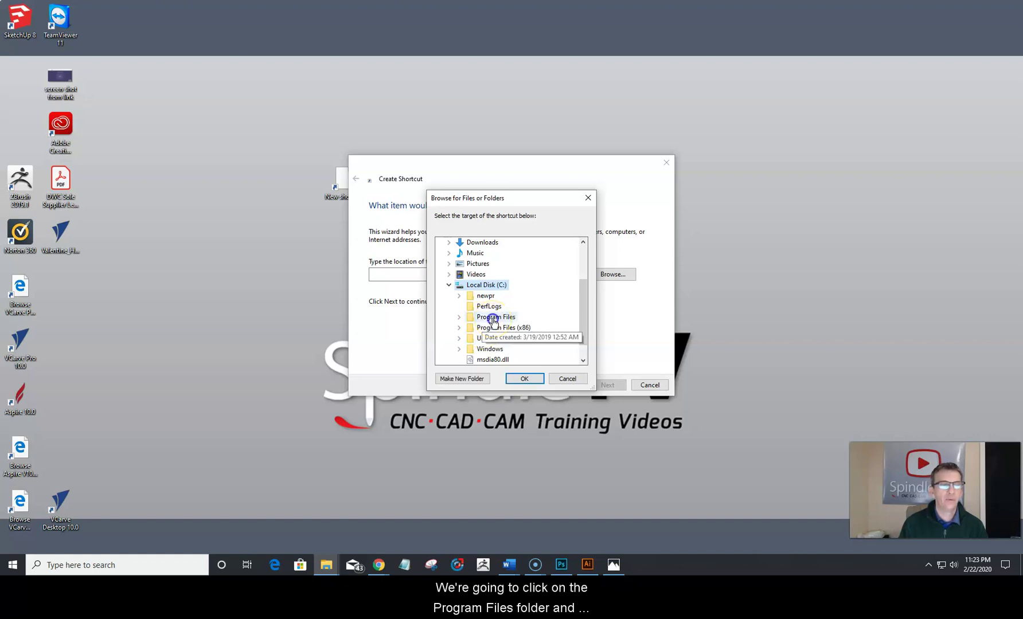
pyautogui.scroll(-2, 494, 322)
pyautogui.scroll(-2, 494, 322)
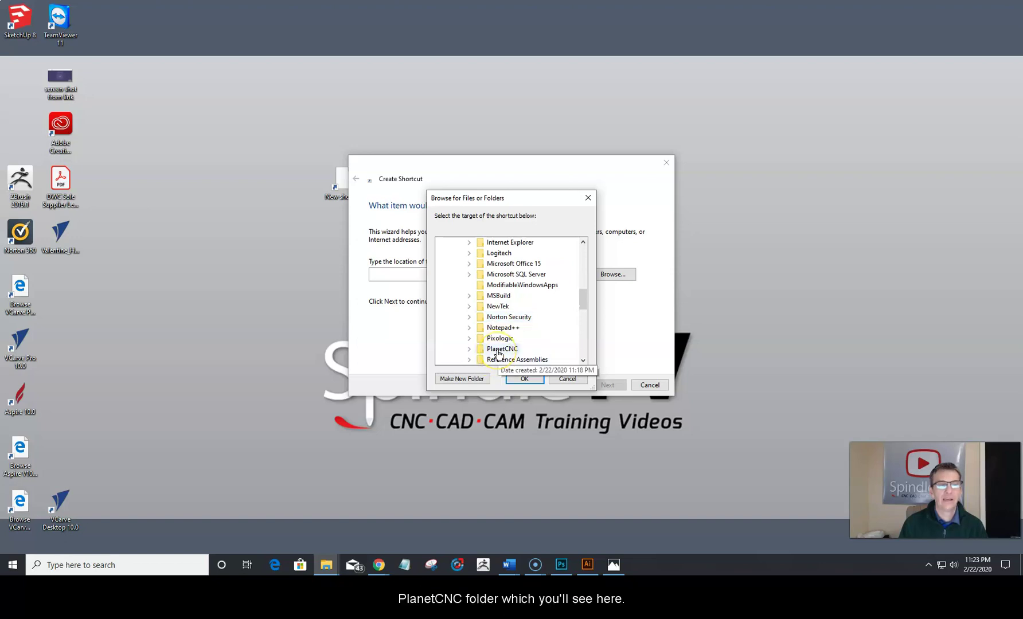
pyautogui.scroll(-1, 497, 354)
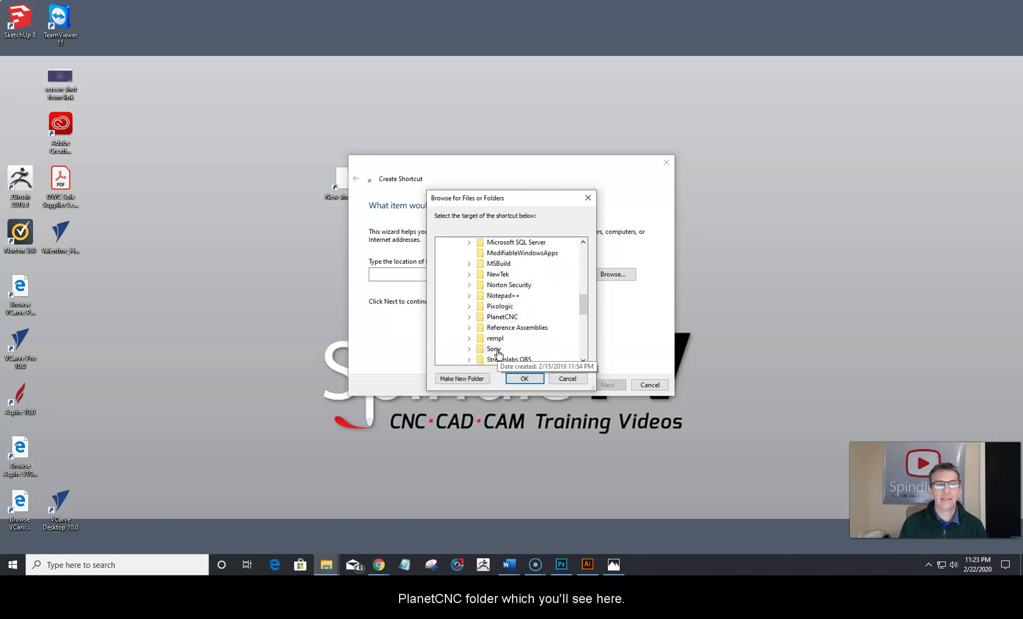
pyautogui.doubleClick(498, 316)
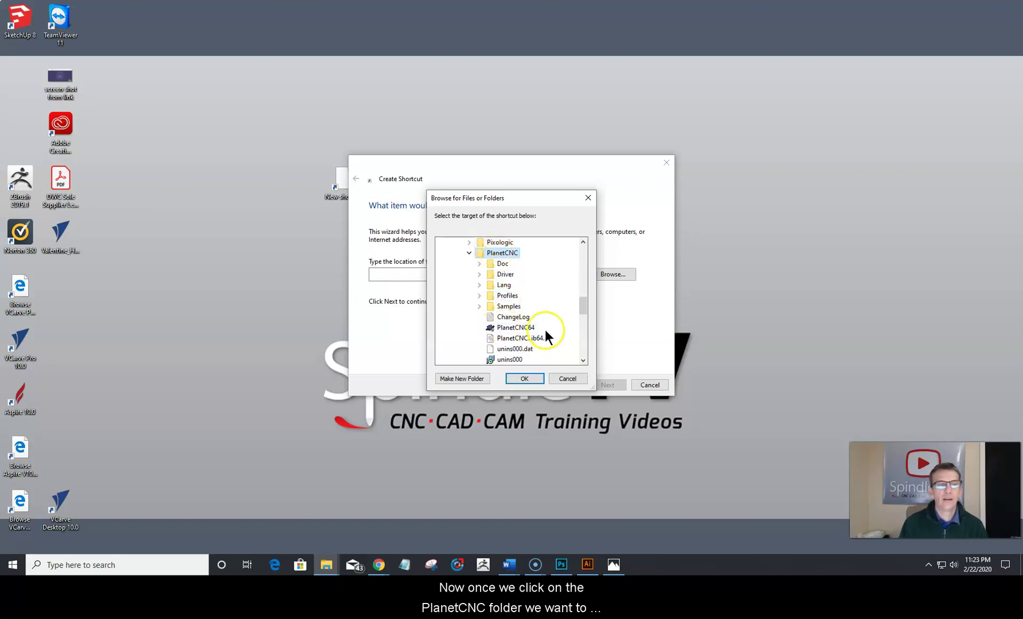
pyautogui.click(510, 330)
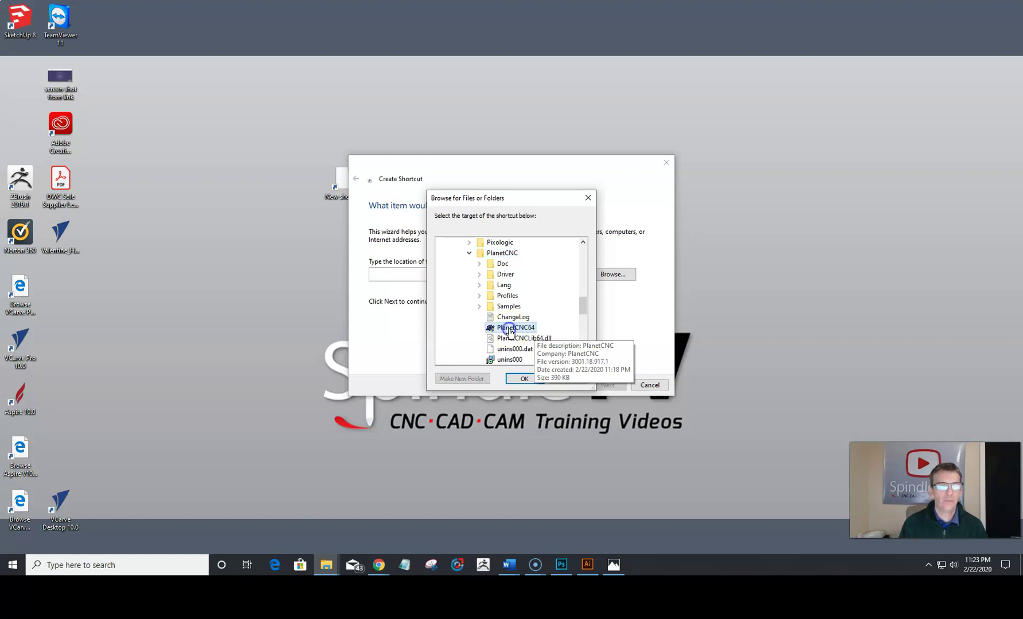
pyautogui.click(523, 379)
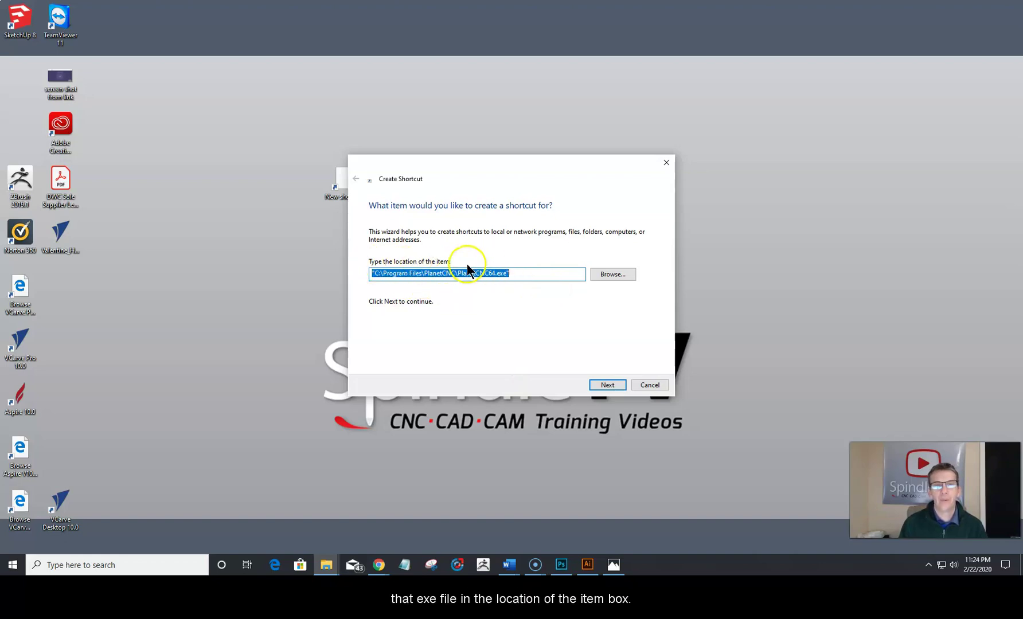
# Name the shortcut DWC_Mill_Mode, replacing the existing one of that name, and move its icon higher on the desktop.
pyautogui.click(601, 381)
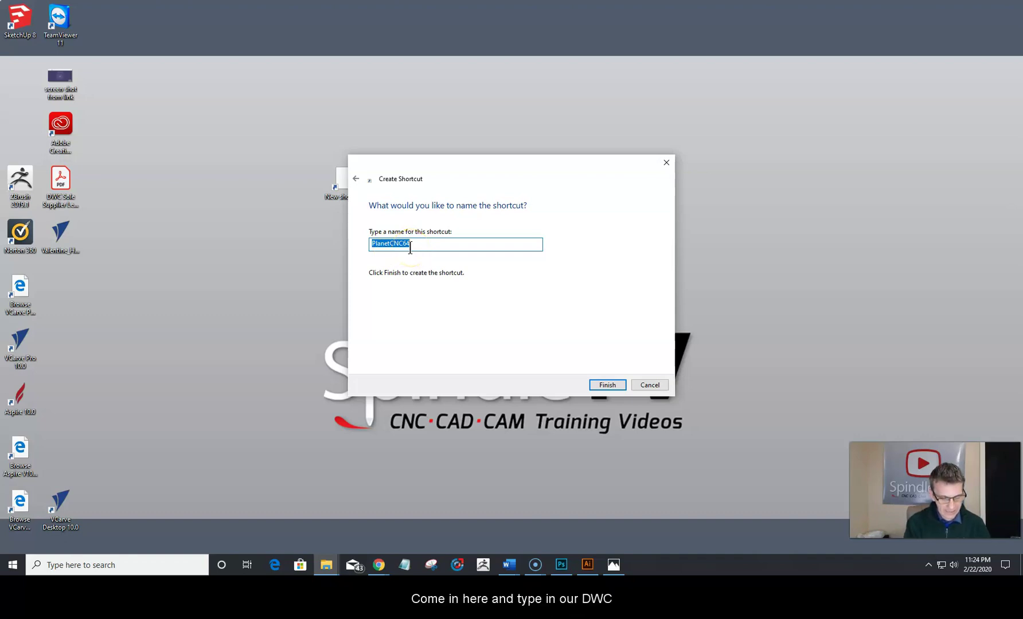
pyautogui.write('DWC_')
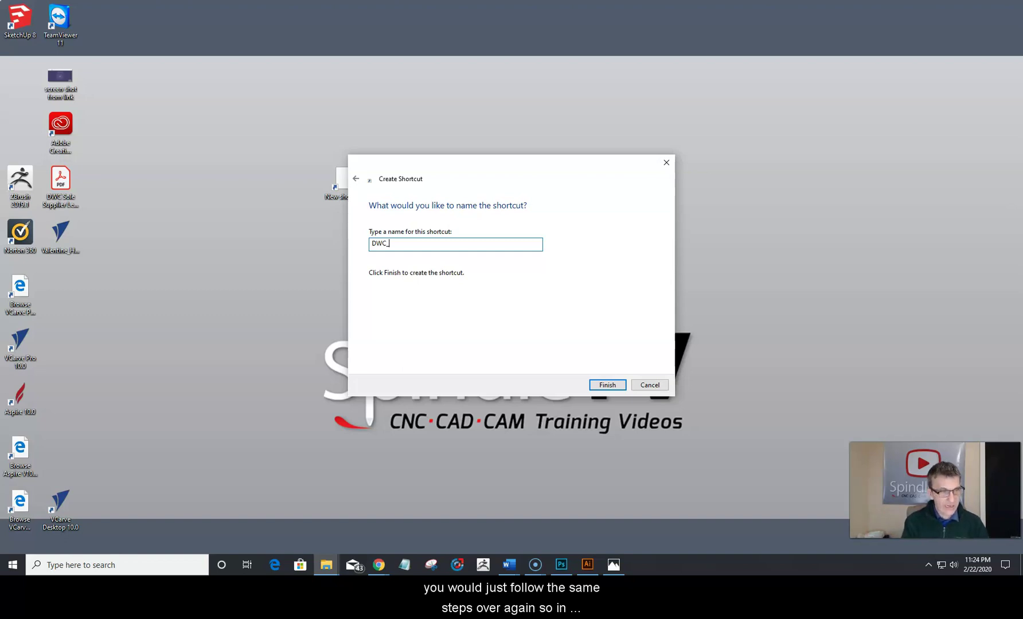
pyautogui.write('M')
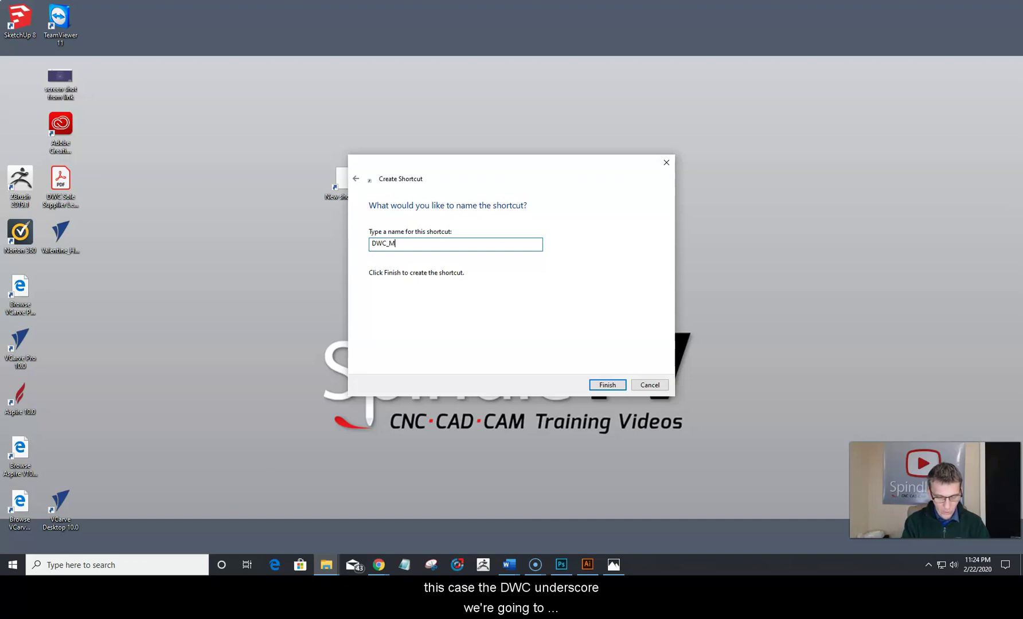
pyautogui.write('ill_Mode')
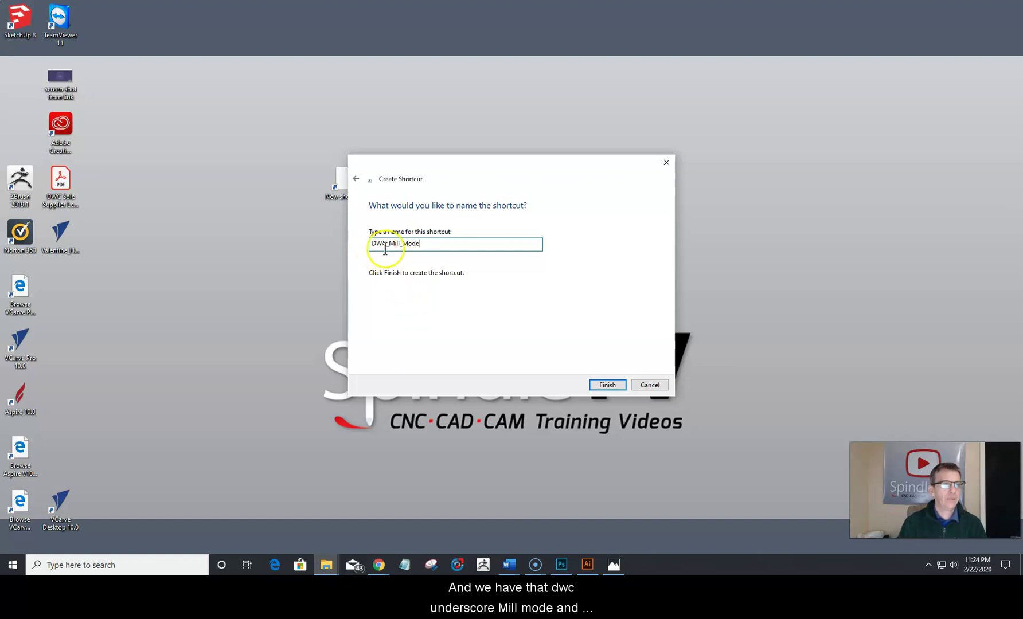
pyautogui.click(610, 385)
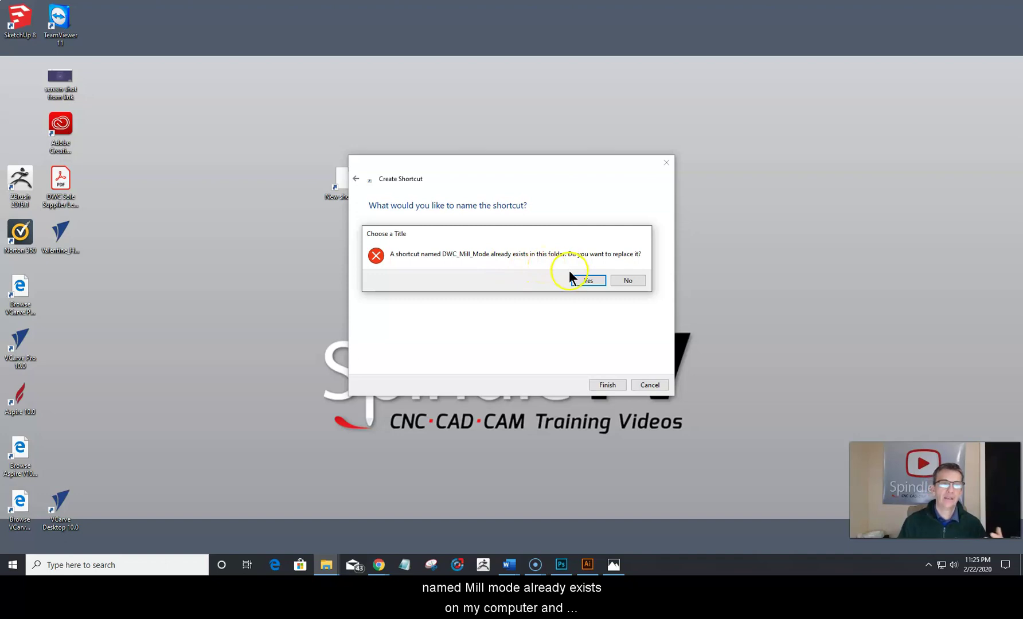
pyautogui.click(584, 281)
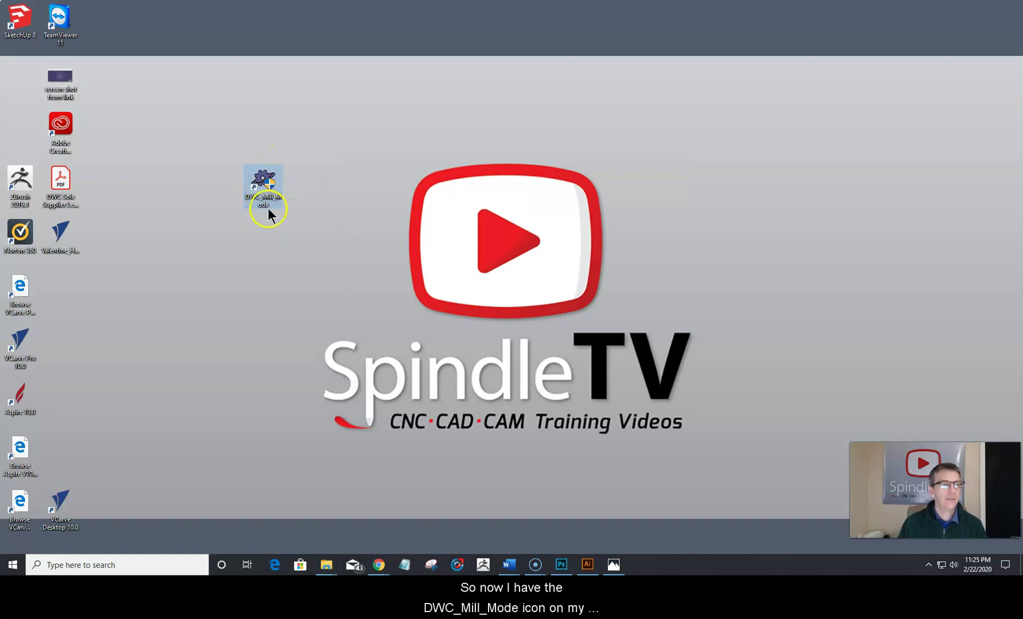
pyautogui.moveTo(260, 198); pyautogui.dragTo(242, 93)
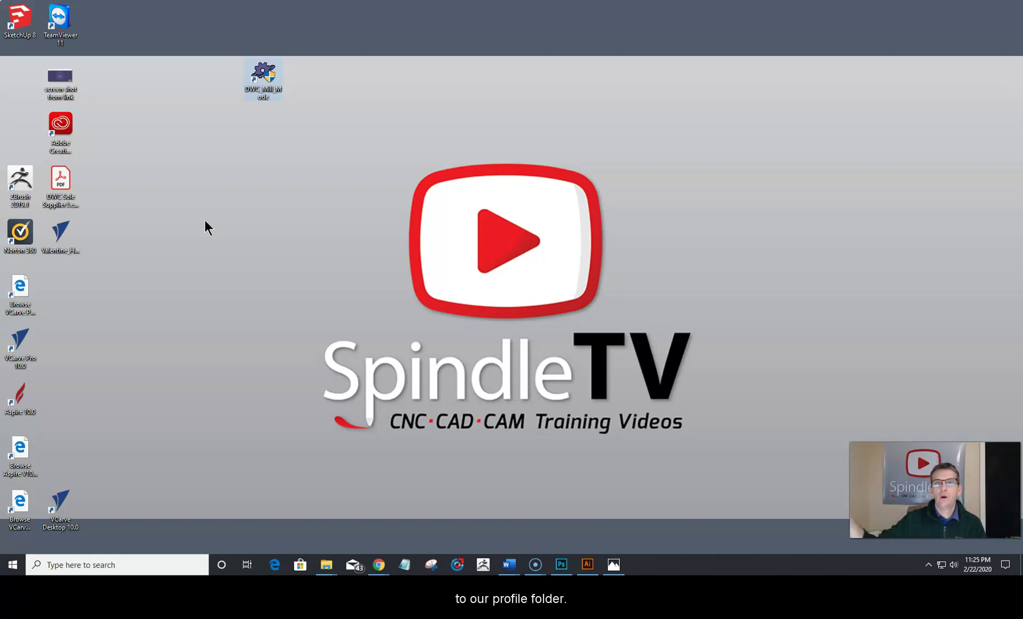
pyautogui.click(208, 216)
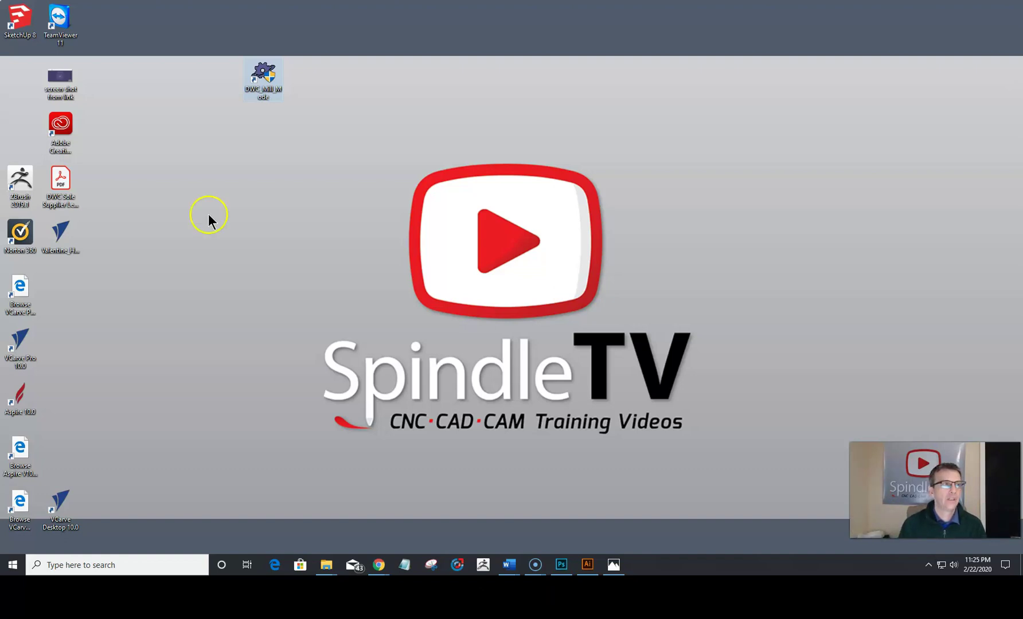
# Open the properties of the DWC_Mill_Mode desktop shortcut and append a space and -p after the quoted target path.
pyautogui.click(270, 78)
pyautogui.rightClick(270, 83)
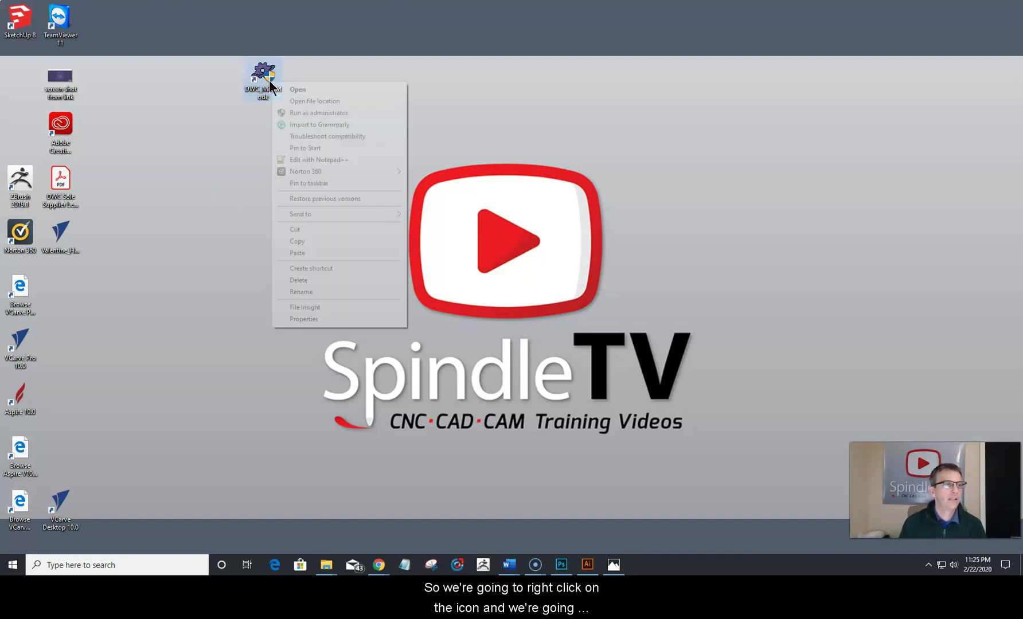
pyautogui.click(304, 319)
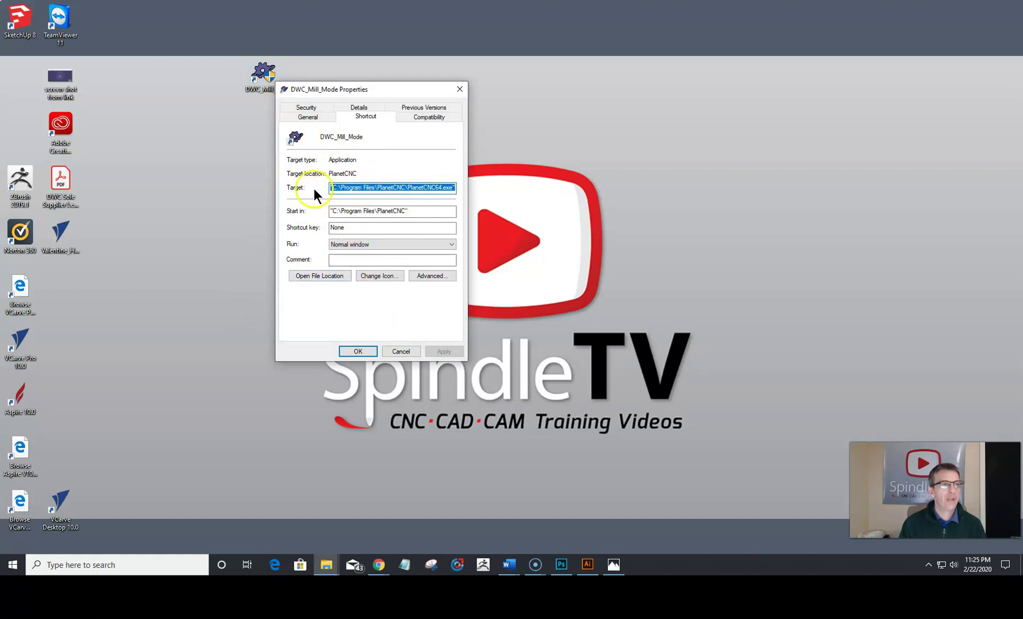
pyautogui.click(456, 188)
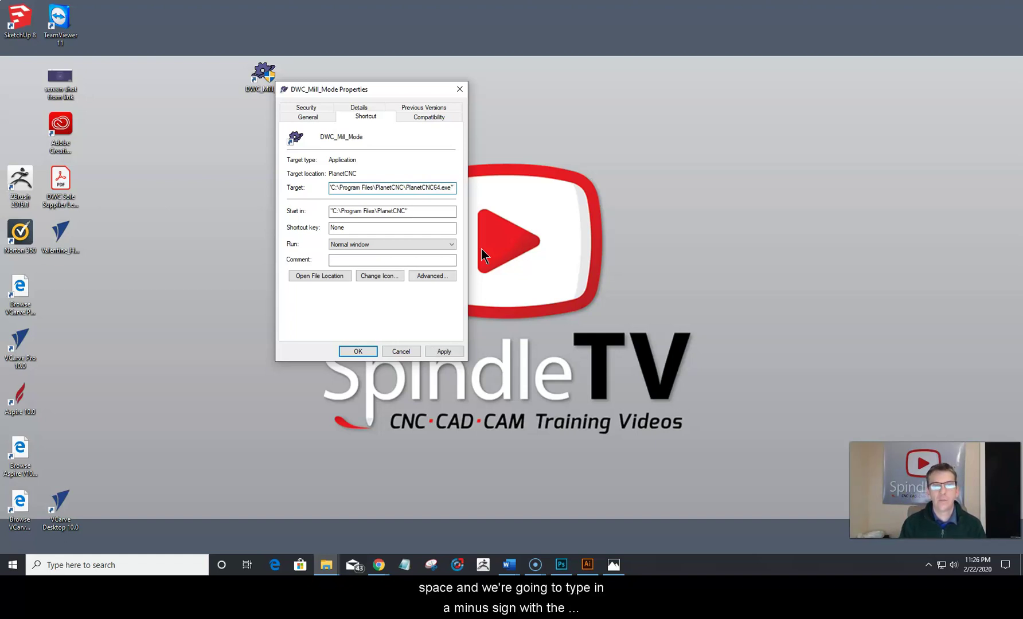
pyautogui.write('-')
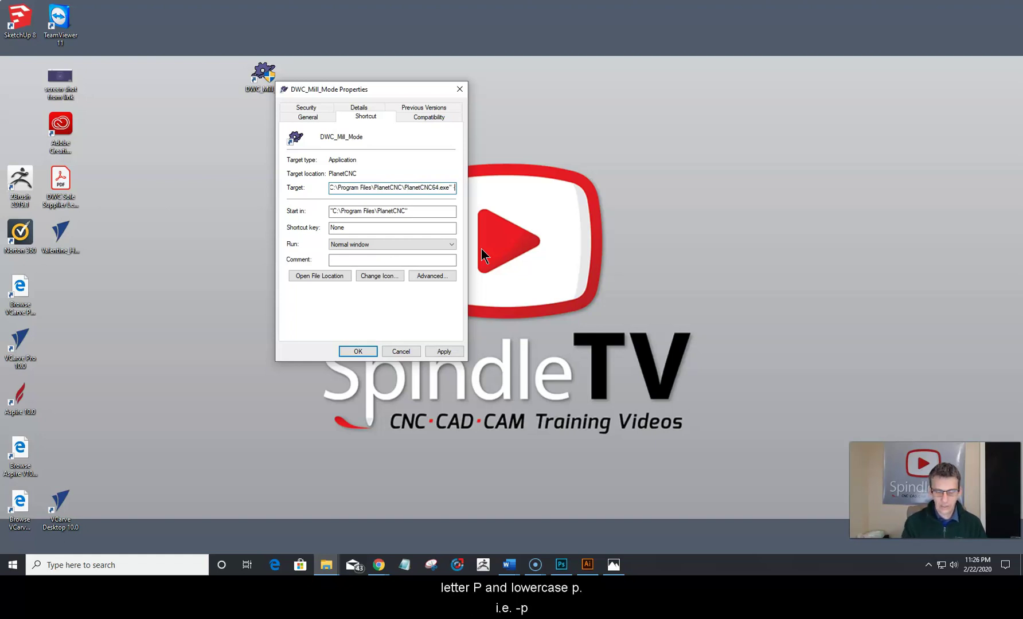
pyautogui.write('p')
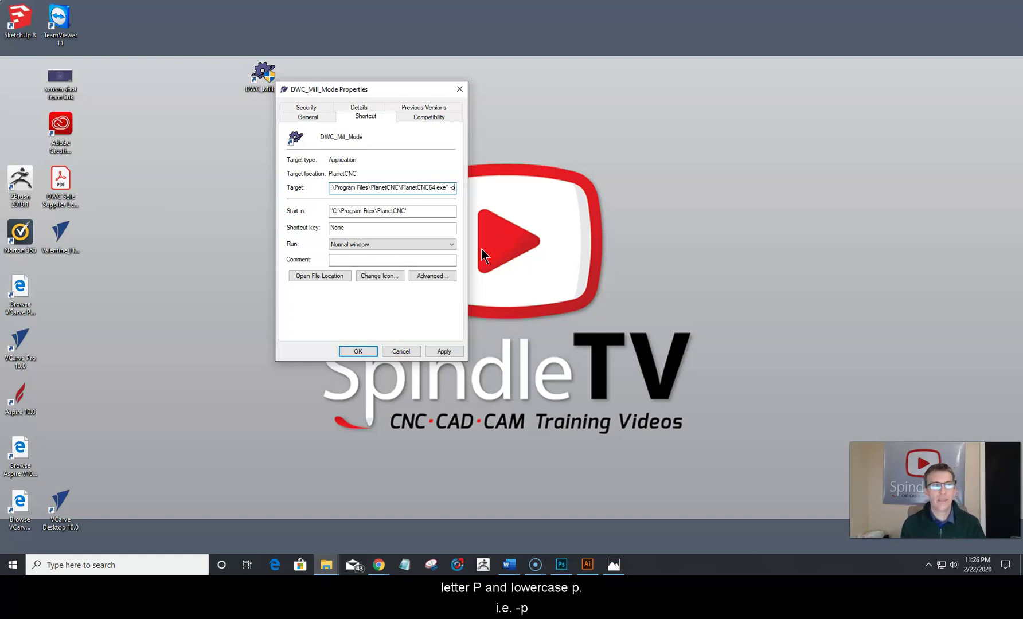
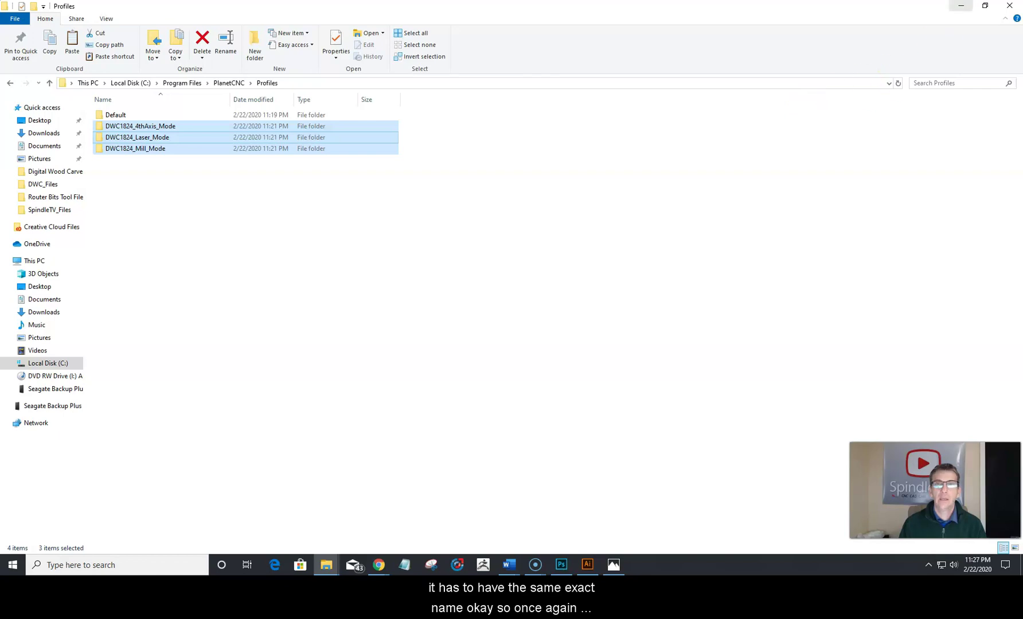
# Return to the shortcut's properties, check that its target ends with -p DWC1824_Mill_Mode, and save the change.
pyautogui.click(961, 6)
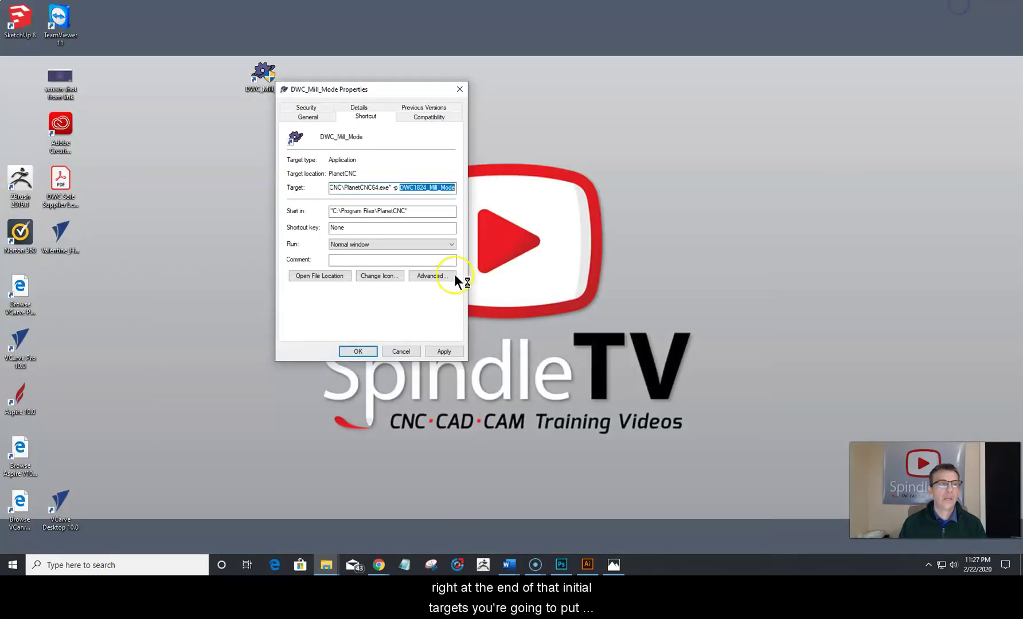
pyautogui.click(392, 188)
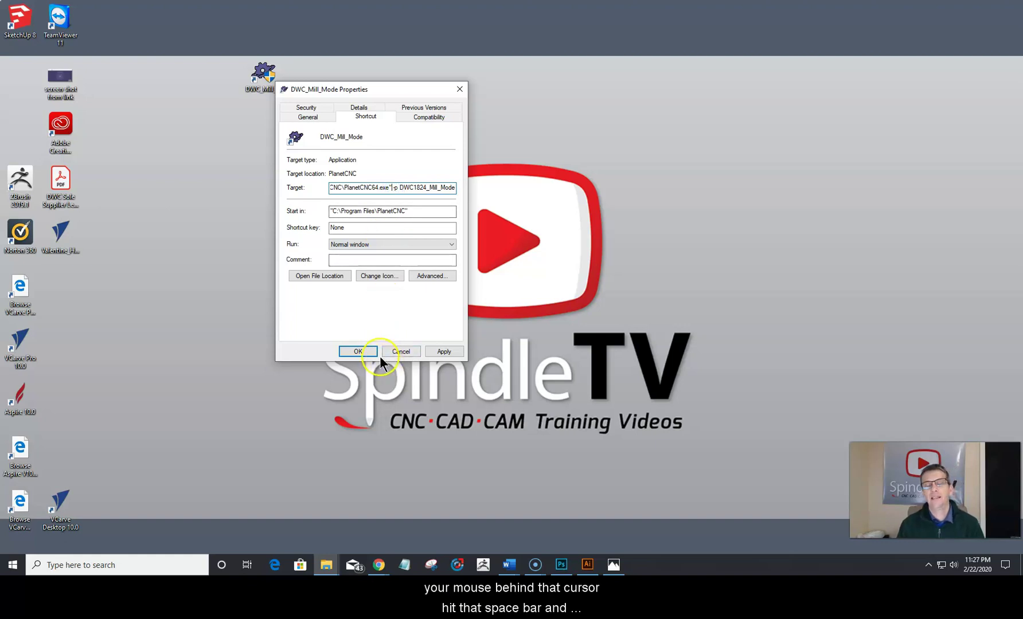
pyautogui.click(377, 213)
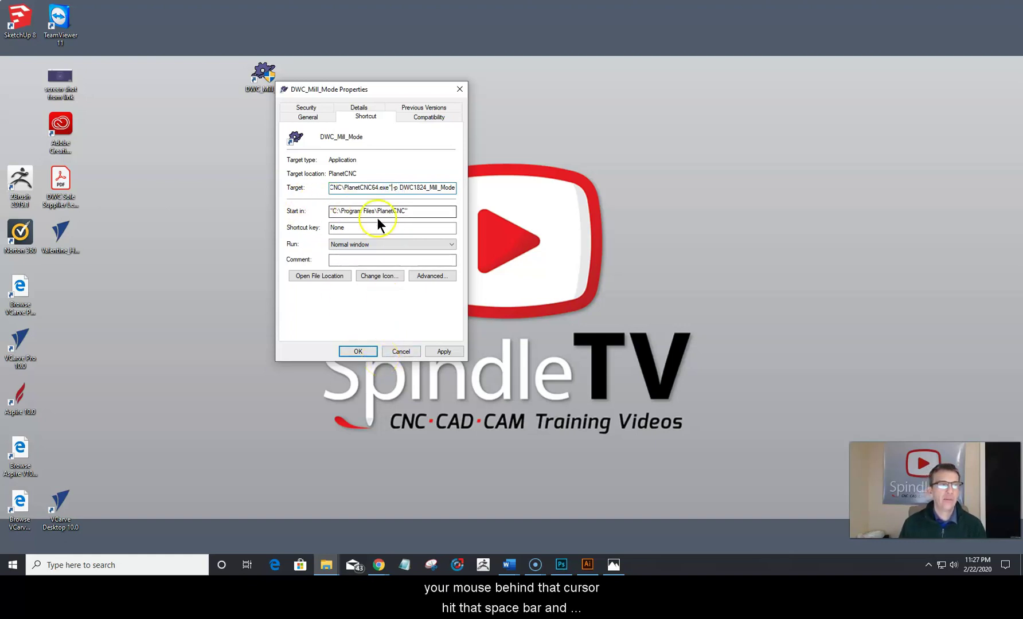
pyautogui.click(392, 192)
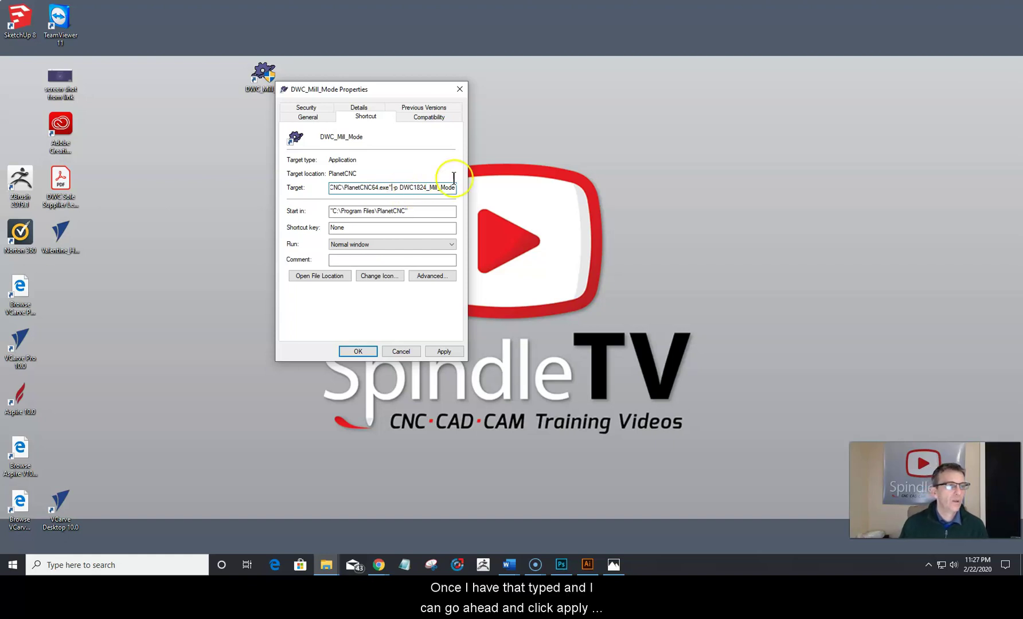
pyautogui.click(442, 352)
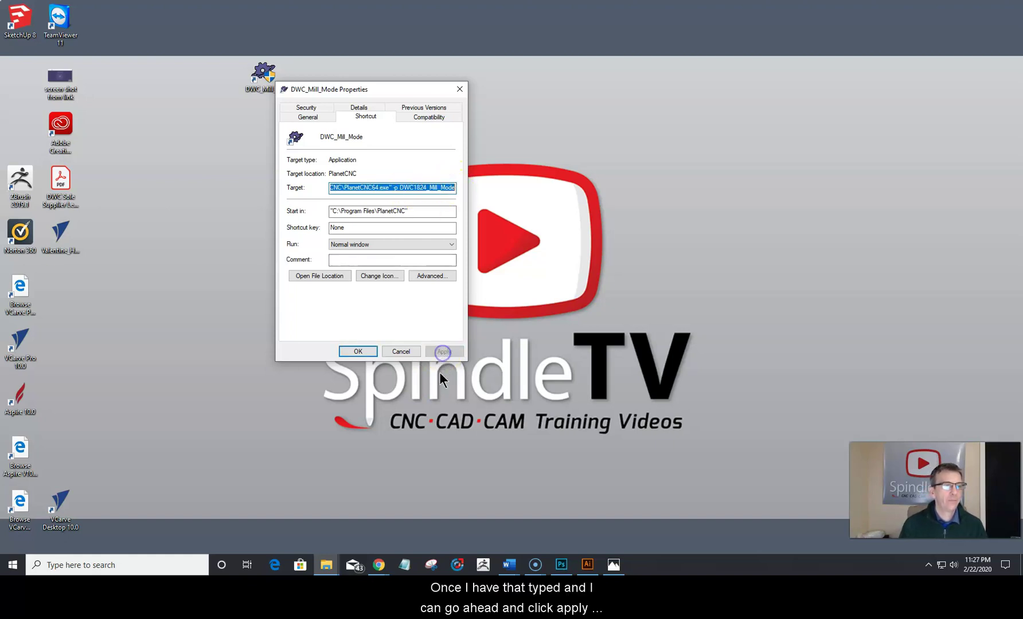
pyautogui.click(345, 349)
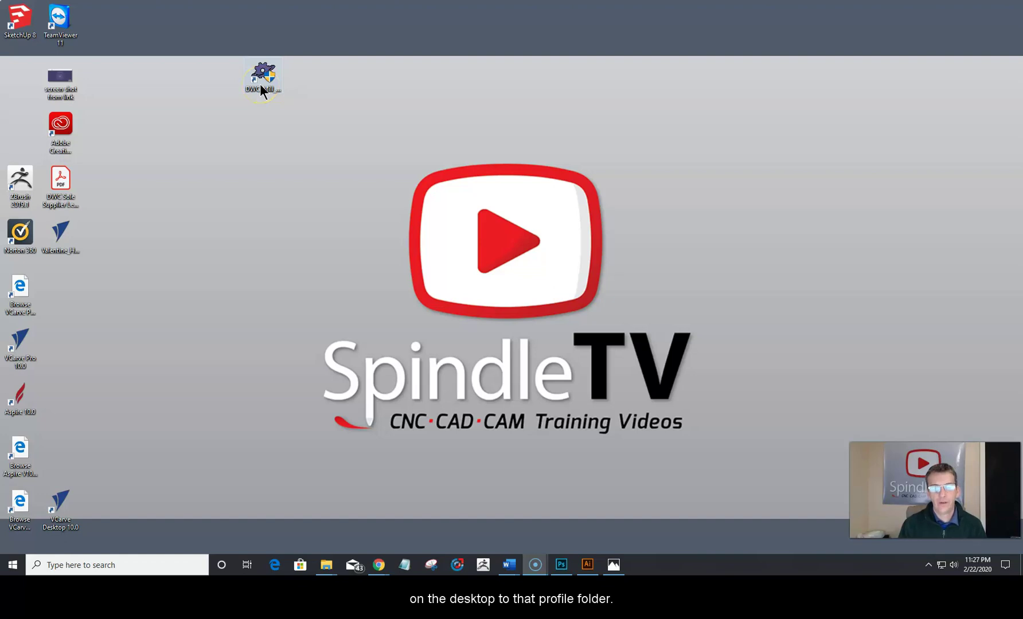
# Launch PlanetCNC from the DWC_Mill_Mode desktop shortcut and grant it permission to run.
pyautogui.click(266, 117)
pyautogui.click(258, 69)
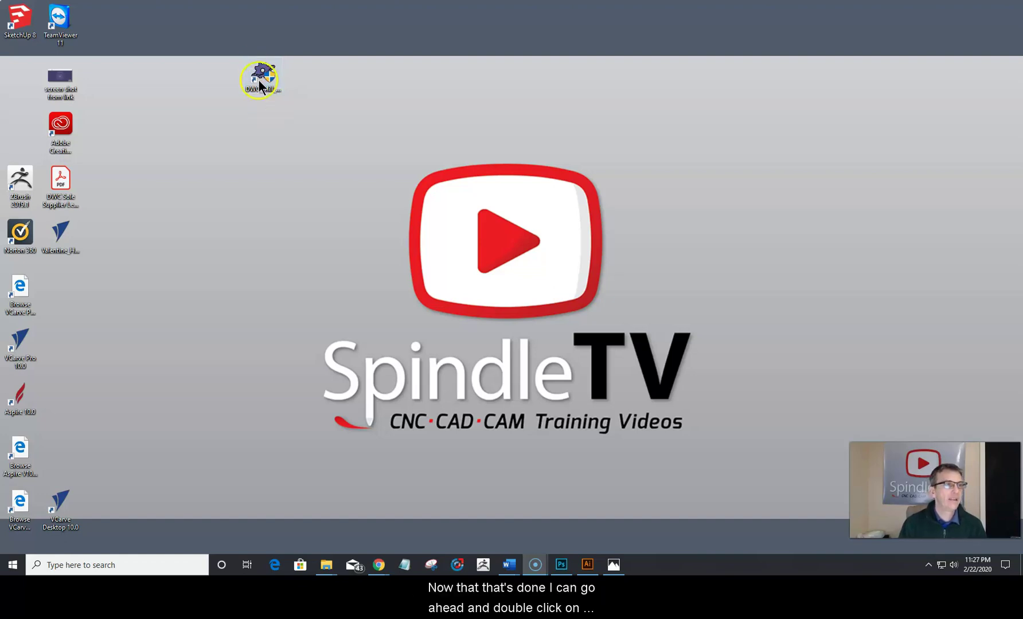
pyautogui.click(260, 78)
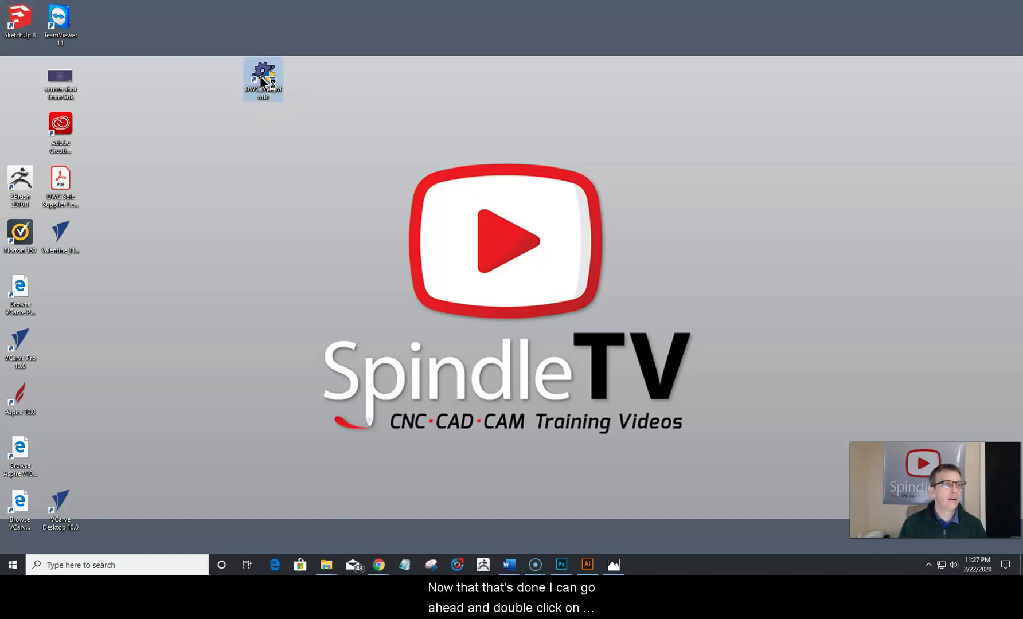
pyautogui.doubleClick(261, 79)
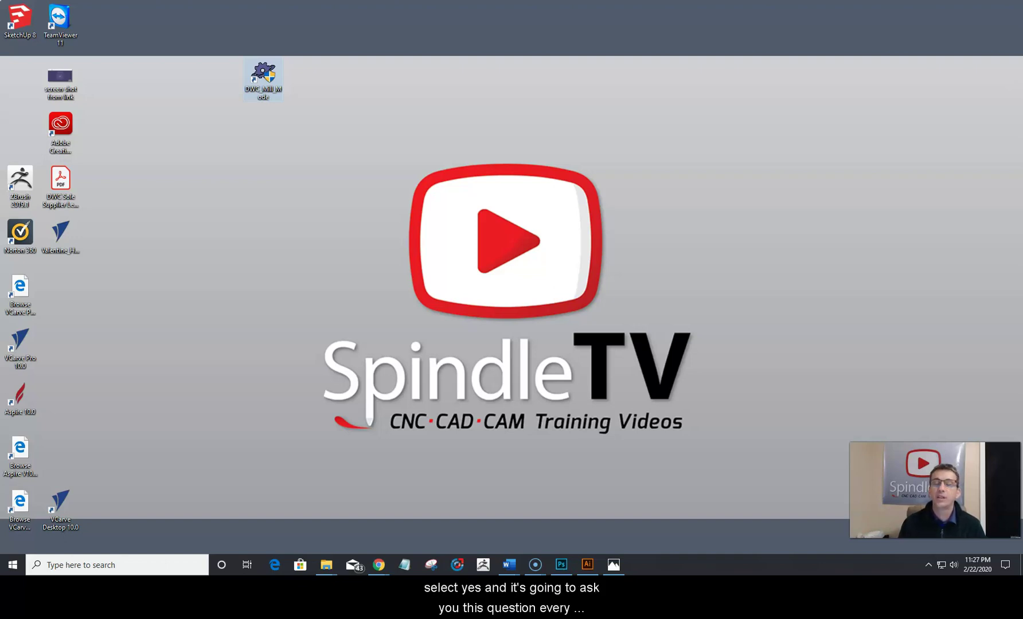
pyautogui.click(438, 357)
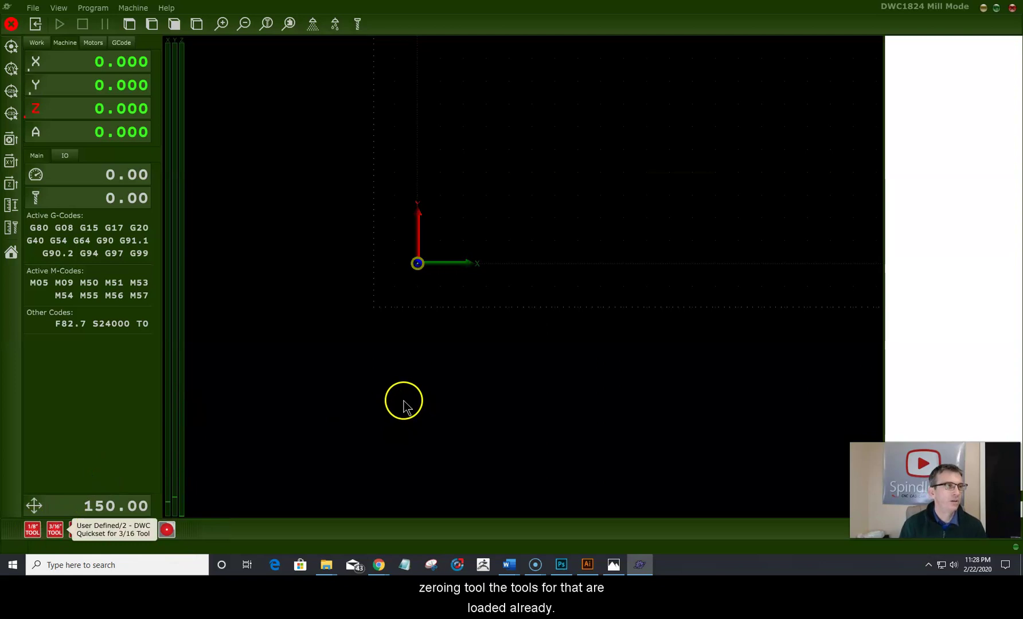
# In the Connection settings, select Simulation from the controller list as the primary controller and accept the settings.
pyautogui.click(33, 8)
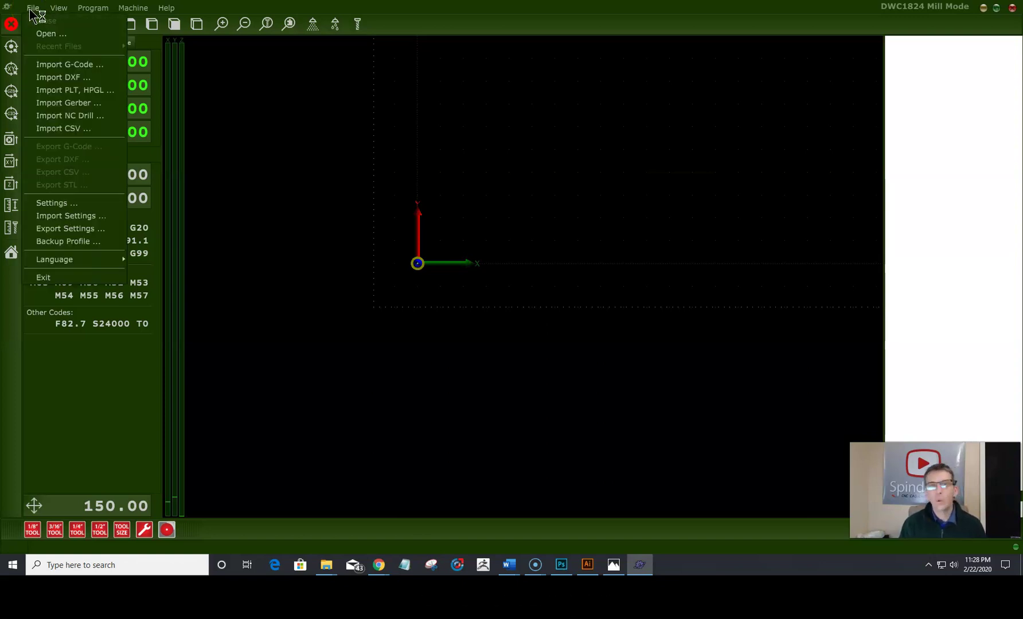
pyautogui.click(42, 203)
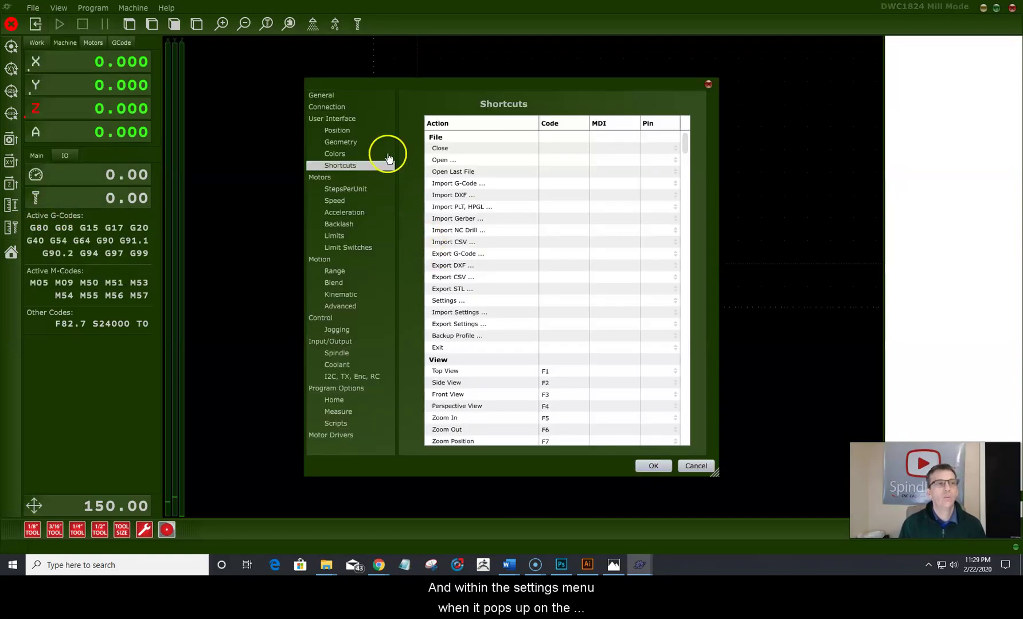
pyautogui.click(320, 109)
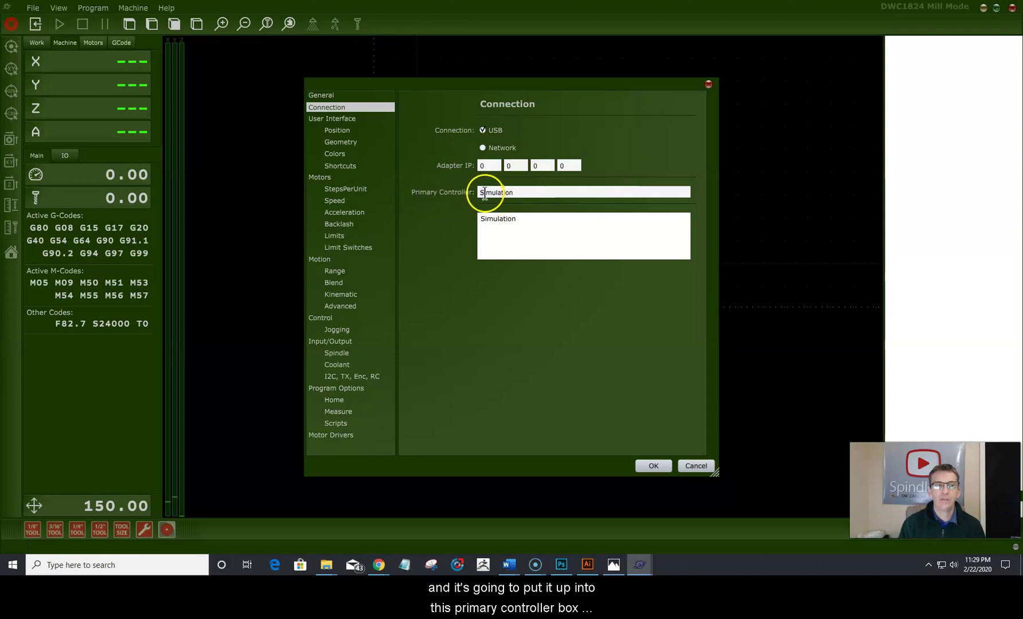
pyautogui.click(528, 217)
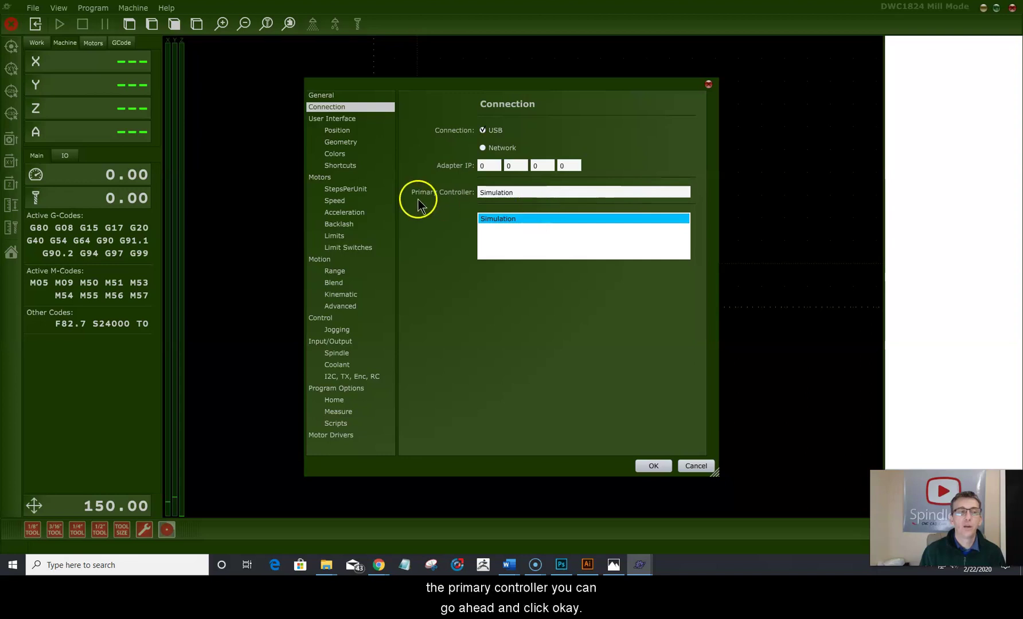
pyautogui.click(653, 465)
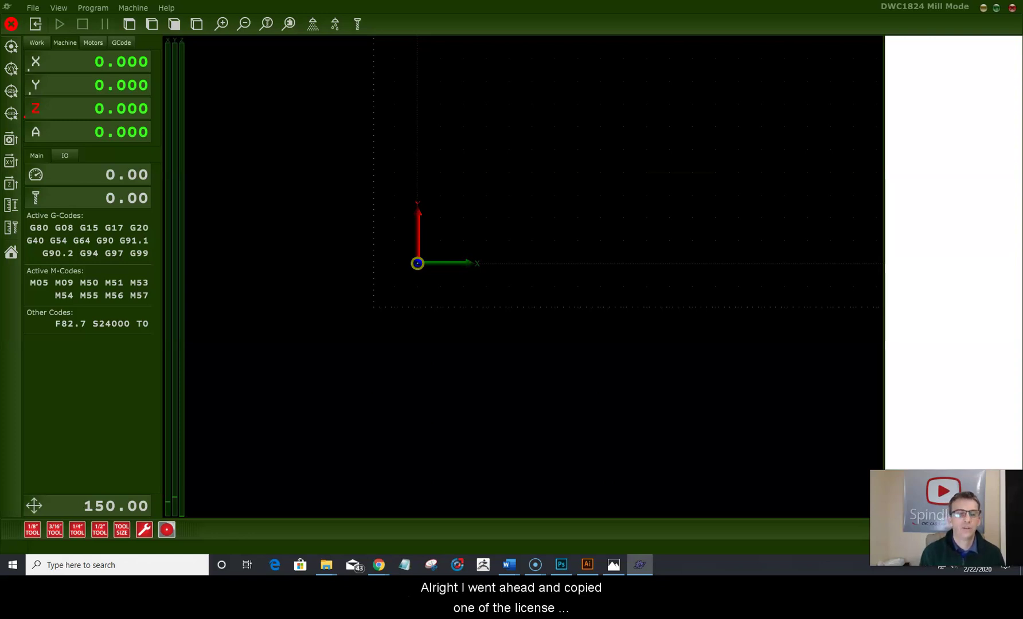
# Switch to Notepad, copy the entire license key including its opening and closing key tags, and return to PlanetCNC.
pyautogui.hotkey('alt', 'Tab')
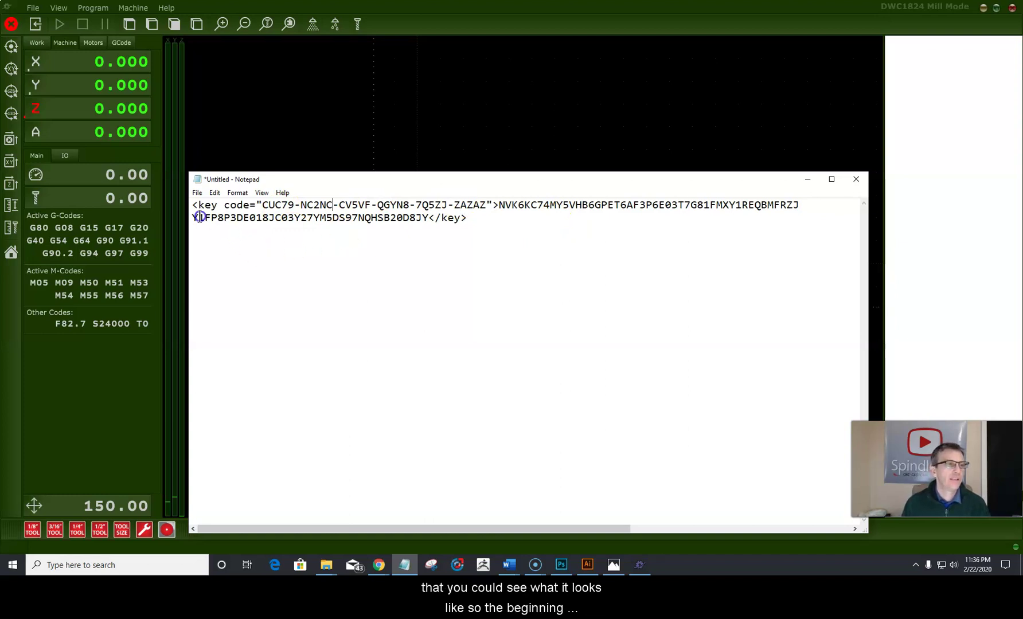
pyautogui.moveTo(193, 205); pyautogui.dragTo(473, 221)
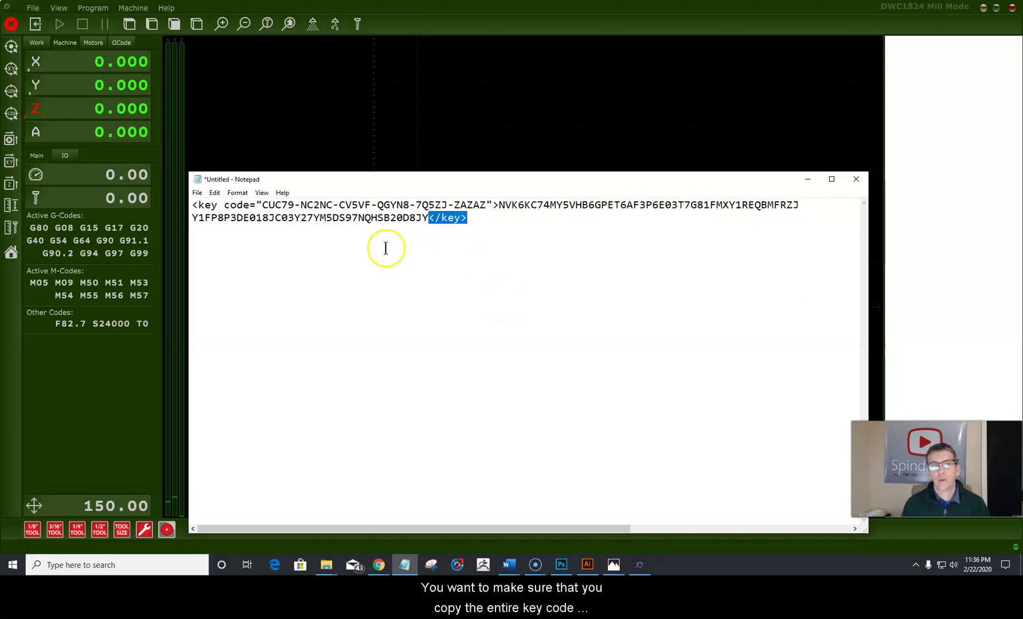
pyautogui.moveTo(193, 205); pyautogui.dragTo(467, 218)
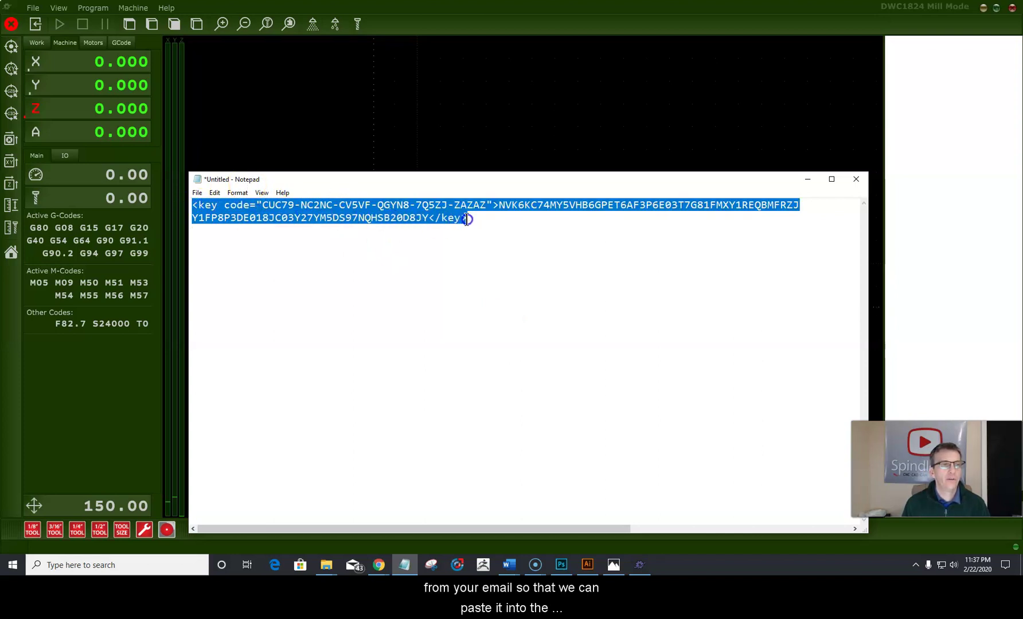
pyautogui.rightClick(416, 216)
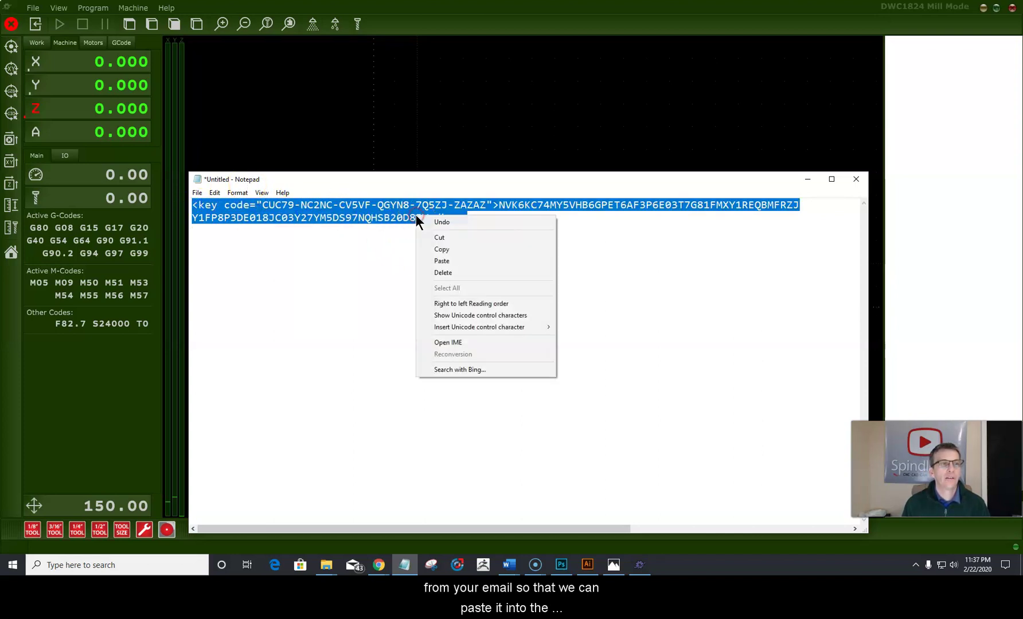
pyautogui.click(436, 249)
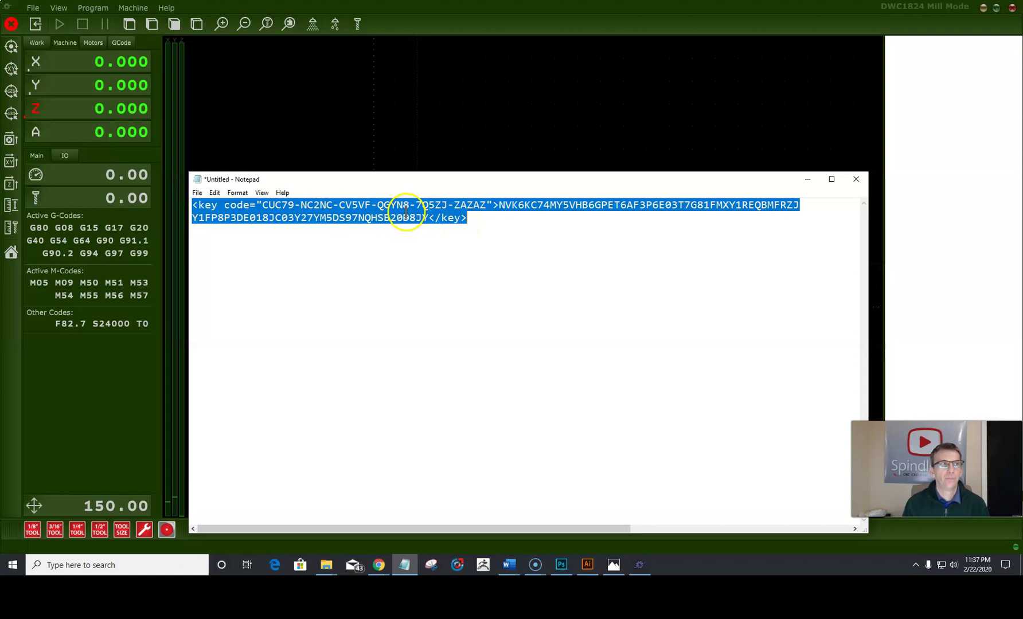
pyautogui.click(807, 180)
pyautogui.click(509, 245)
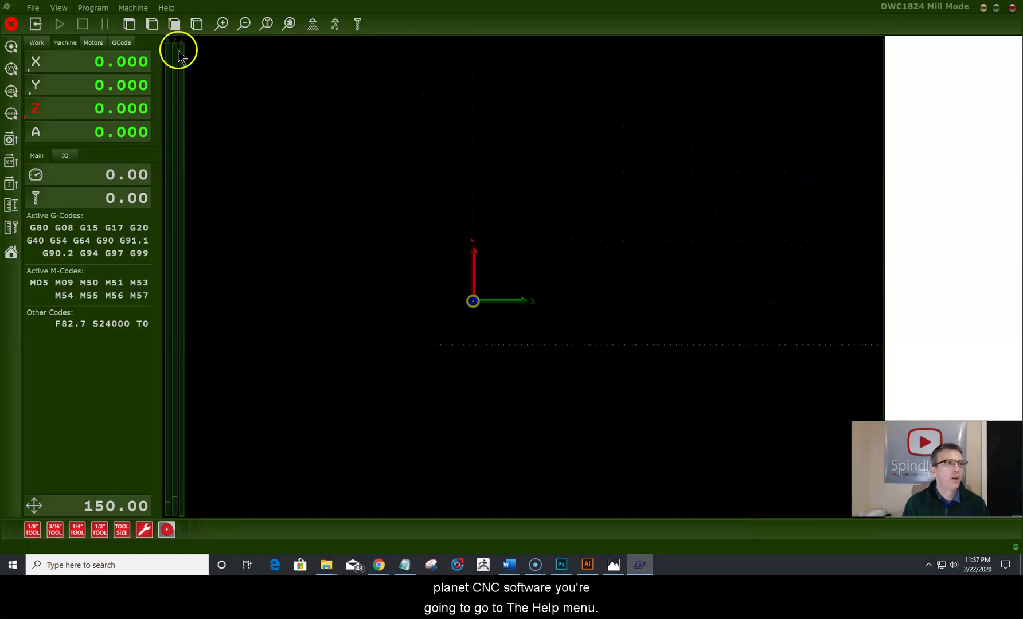
# Import the copied license key into My Licenses and close the license list.
pyautogui.click(166, 7)
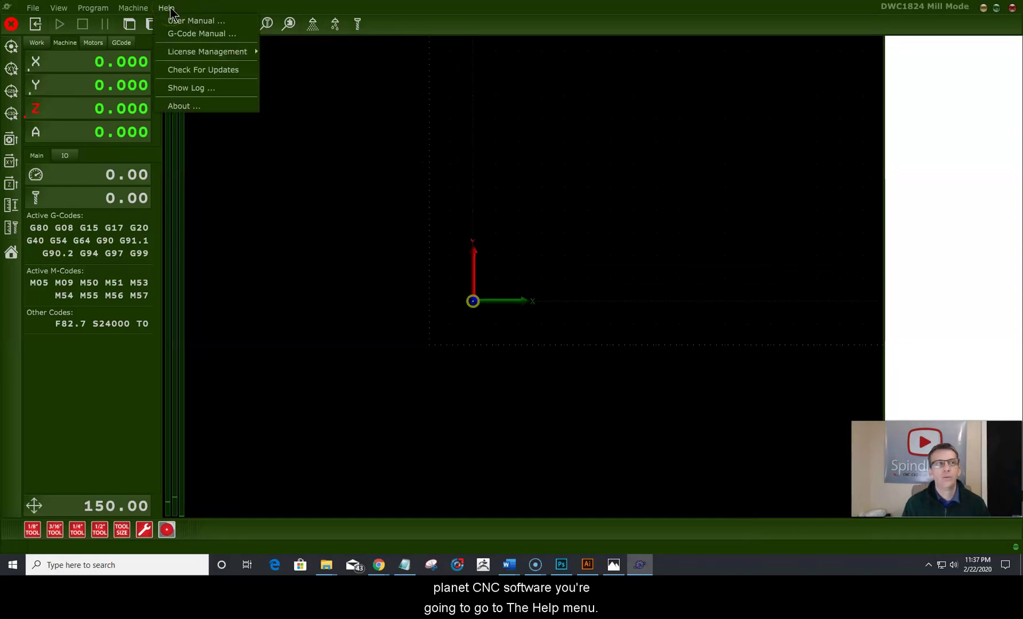
pyautogui.moveTo(181, 53)
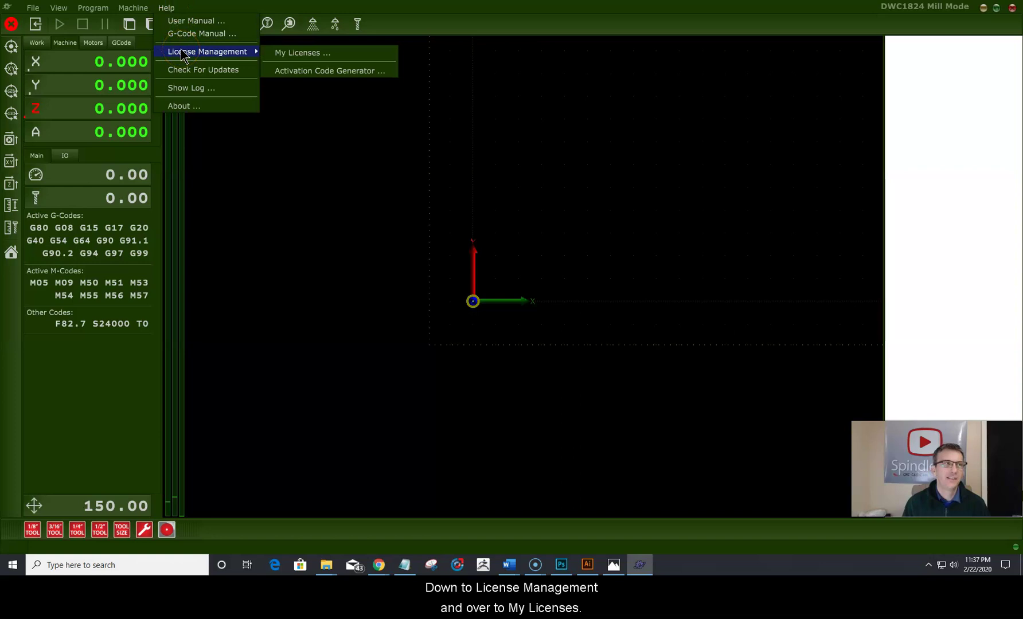
pyautogui.click(302, 55)
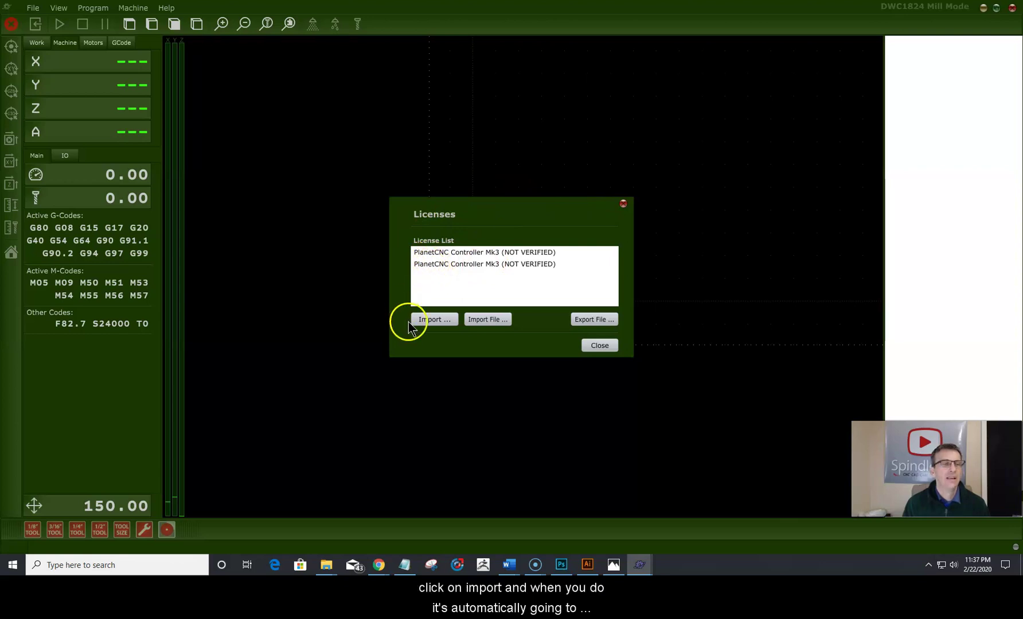
pyautogui.click(433, 323)
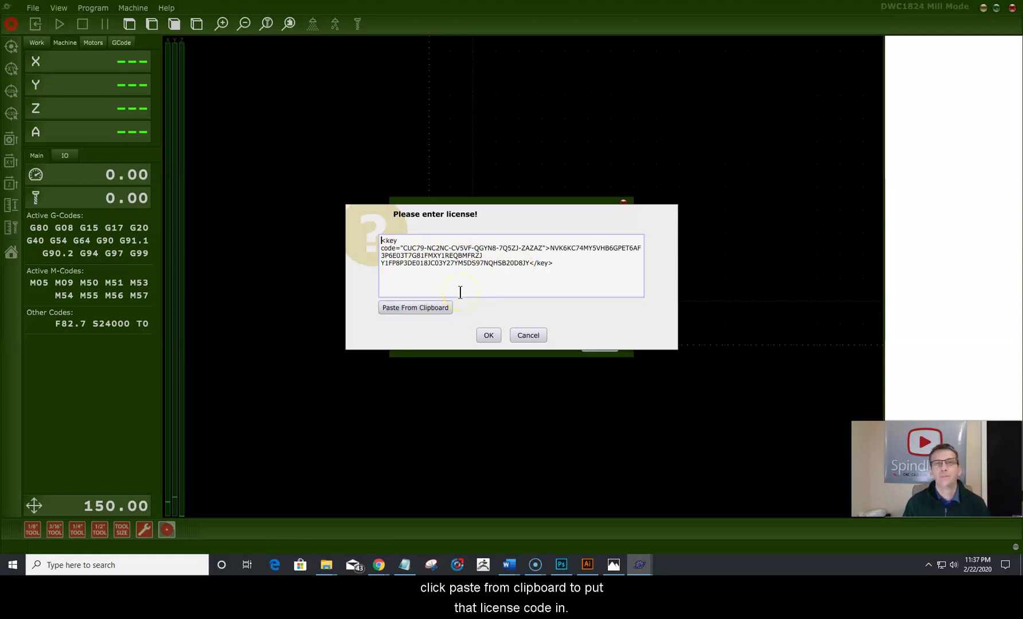
pyautogui.click(511, 261)
pyautogui.click(487, 336)
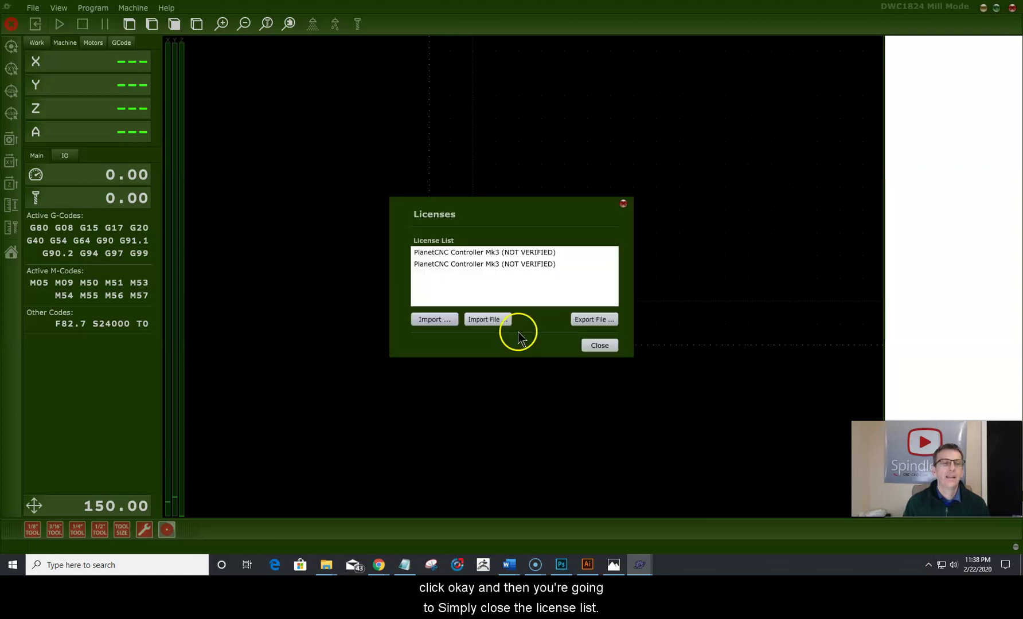
pyautogui.click(600, 345)
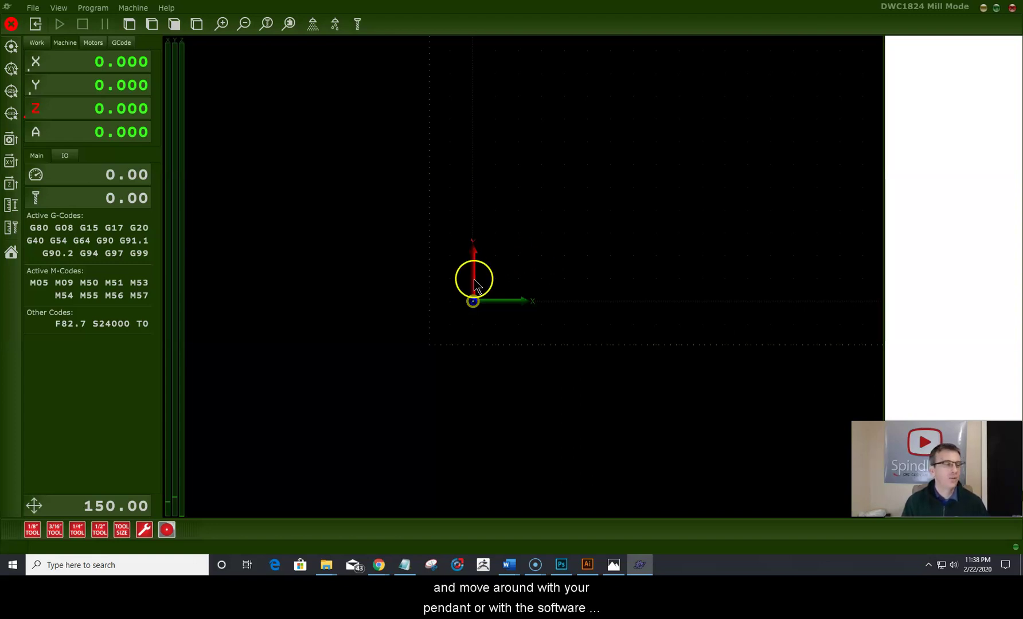
# Bring up the on-screen jog controls for the machine axes and dismiss them.
pyautogui.click(34, 506)
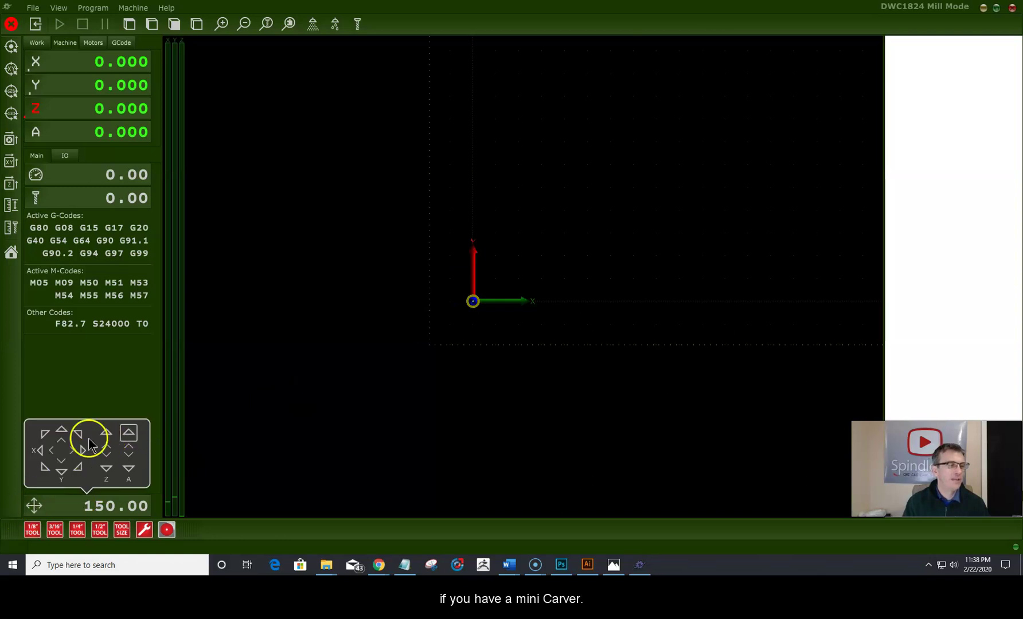
pyautogui.click(420, 430)
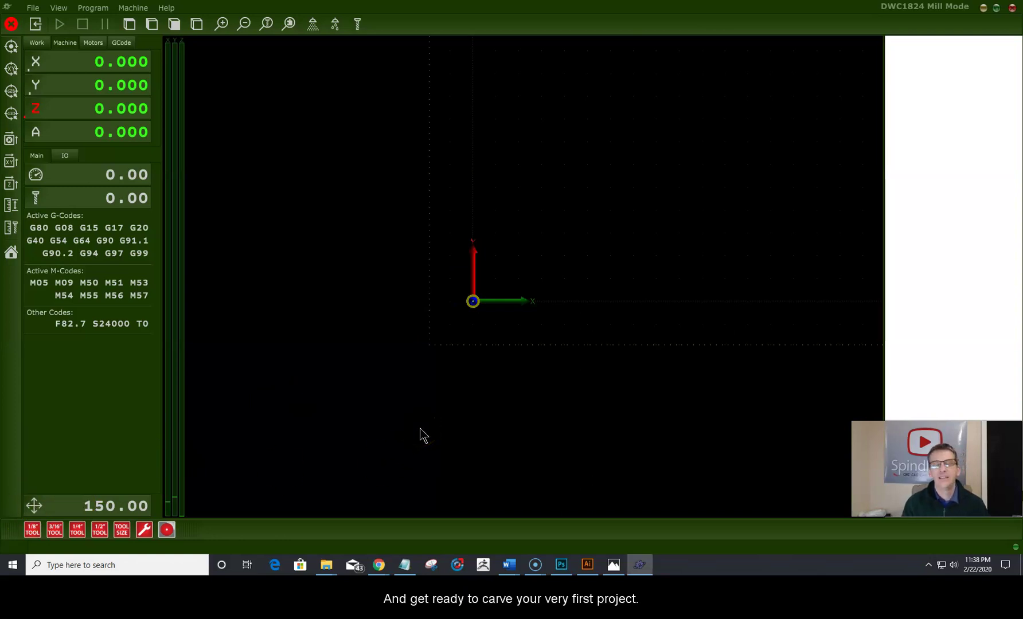
pyautogui.click(394, 441)
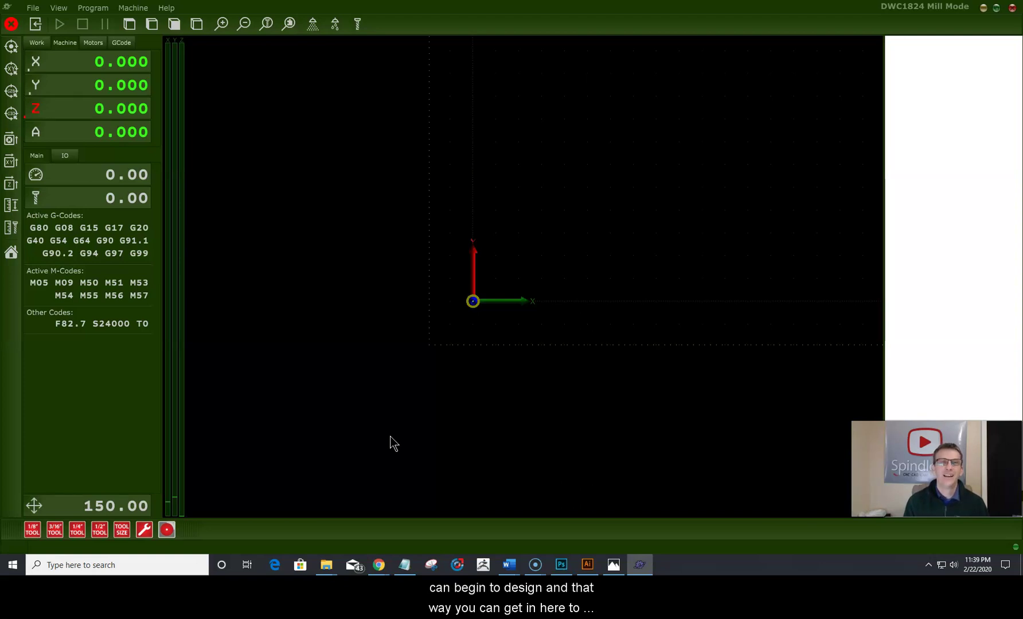
pyautogui.click(482, 281)
pyautogui.click(490, 274)
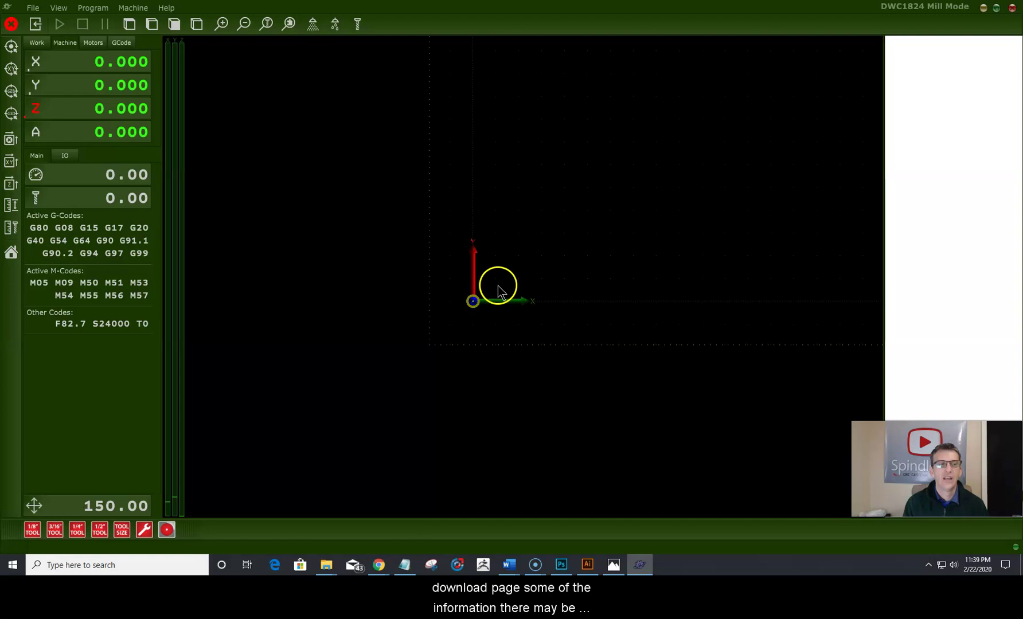
pyautogui.moveTo(562, 273)
pyautogui.mouseDown()
pyautogui.moveTo(555, 237)
pyautogui.moveTo(558, 290)
pyautogui.mouseUp()
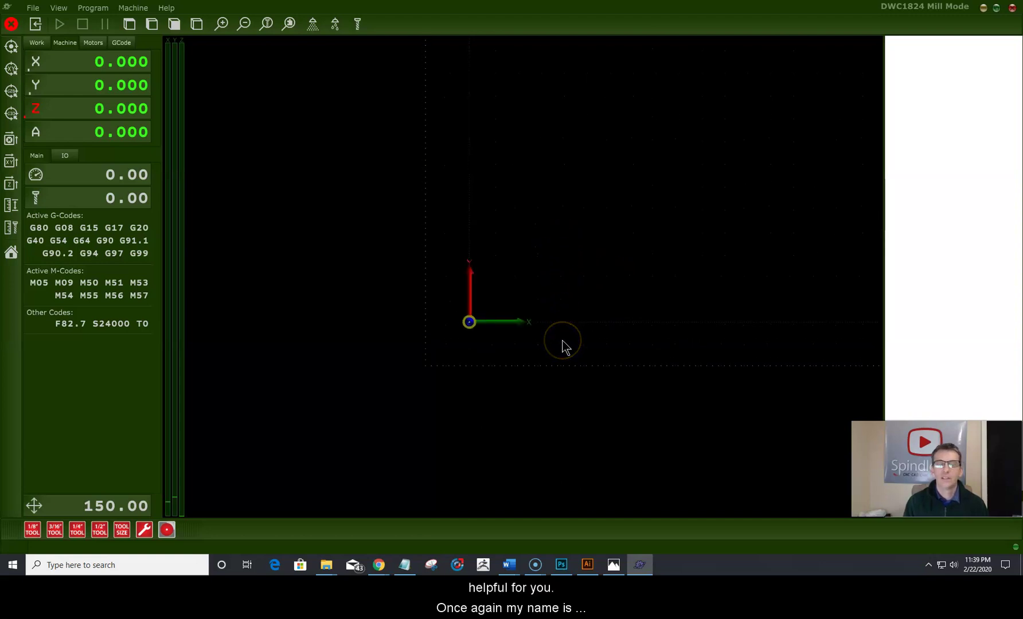